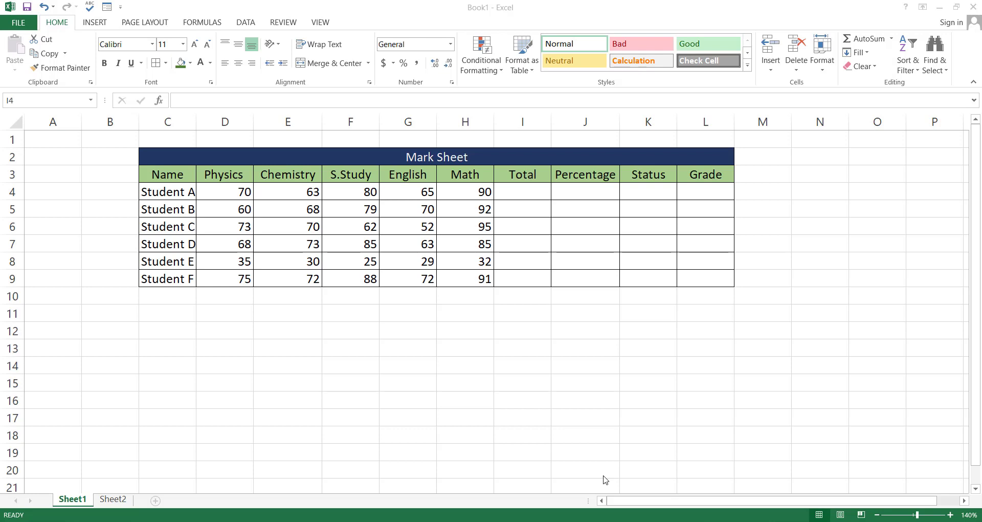
Enter =SUM(D4:H4) in I4 to total Student A's five subject marks as 368
left_click(526, 198)
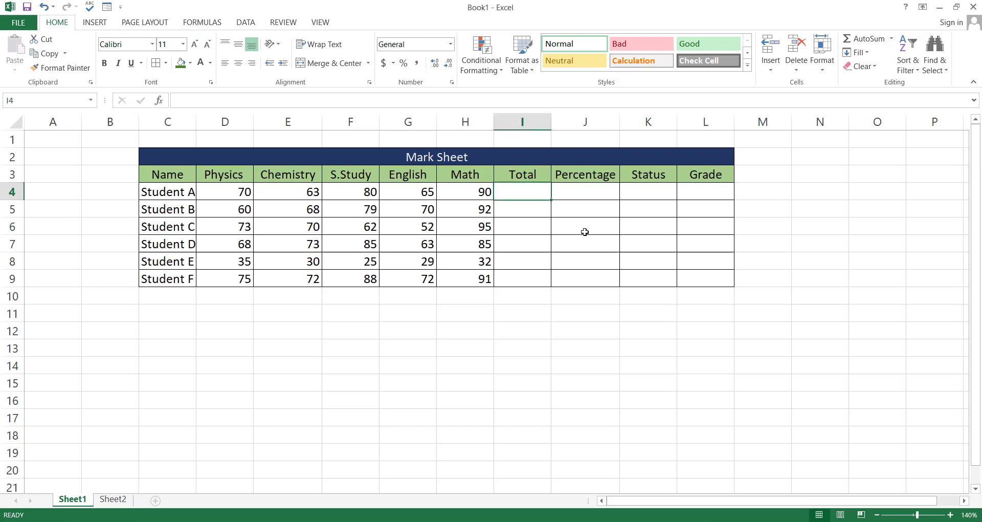
type("=")
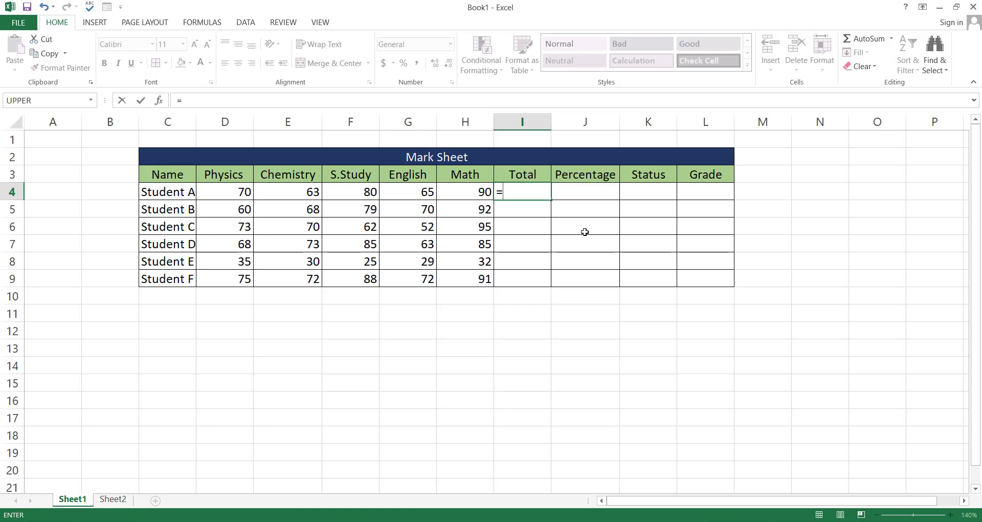
type("sum(")
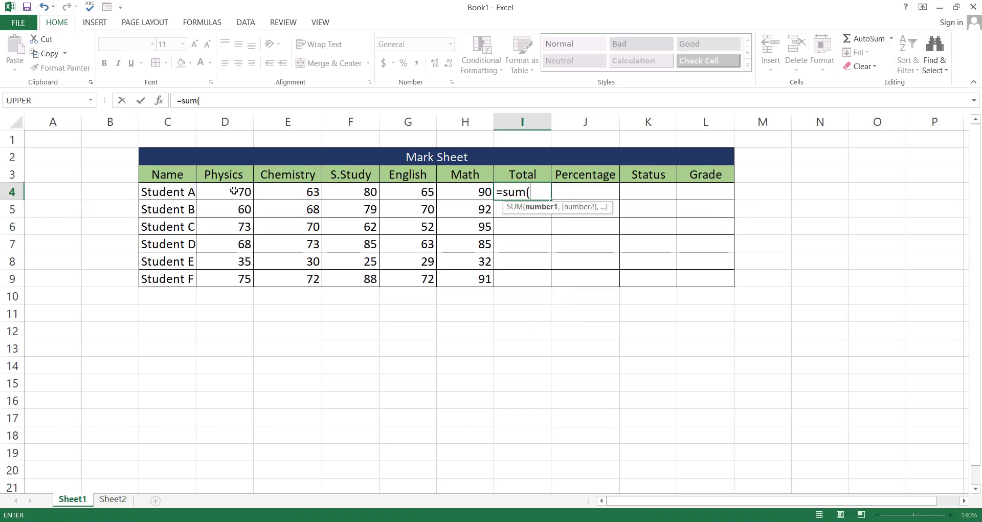
left_click_drag(234, 190, 457, 191)
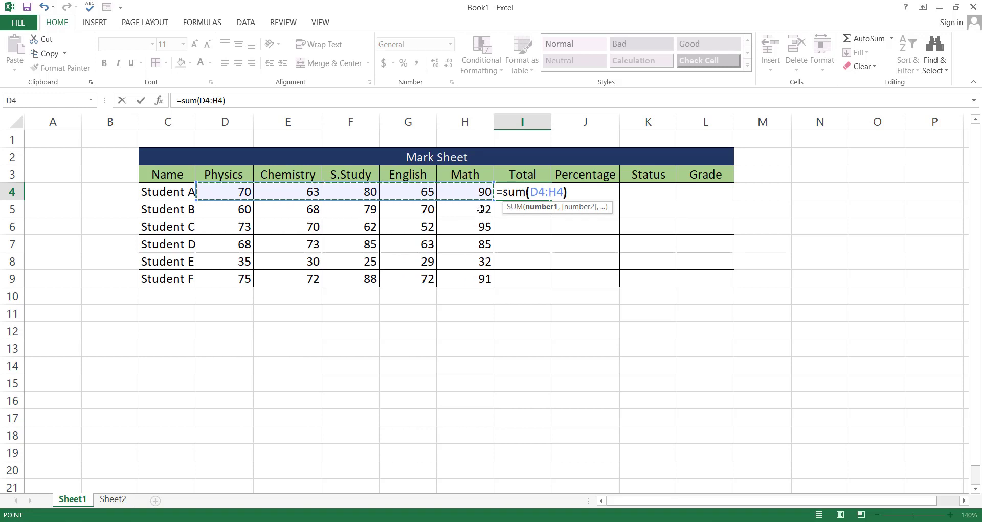
key("Return")
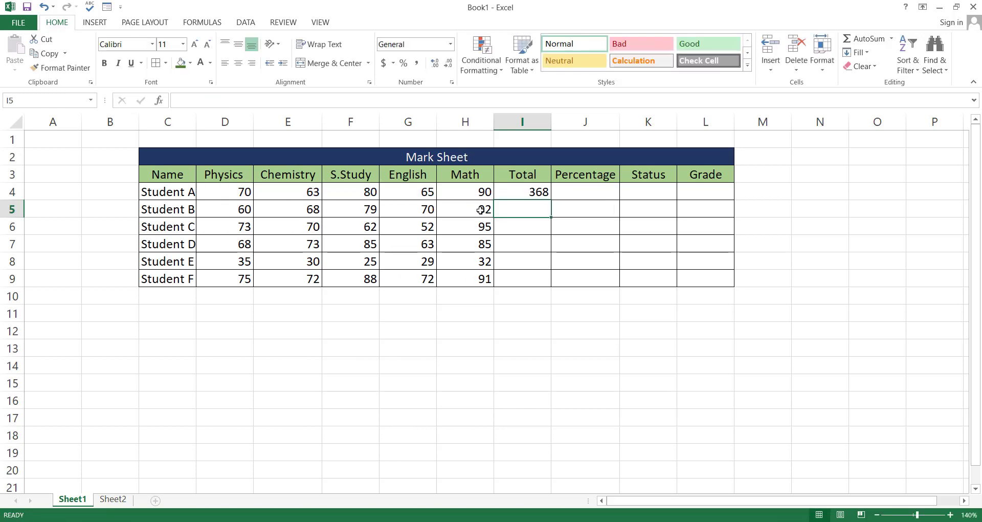
Enter =I4/500*100 in J4 so Student A's percentage shows 73.6
left_click(582, 191)
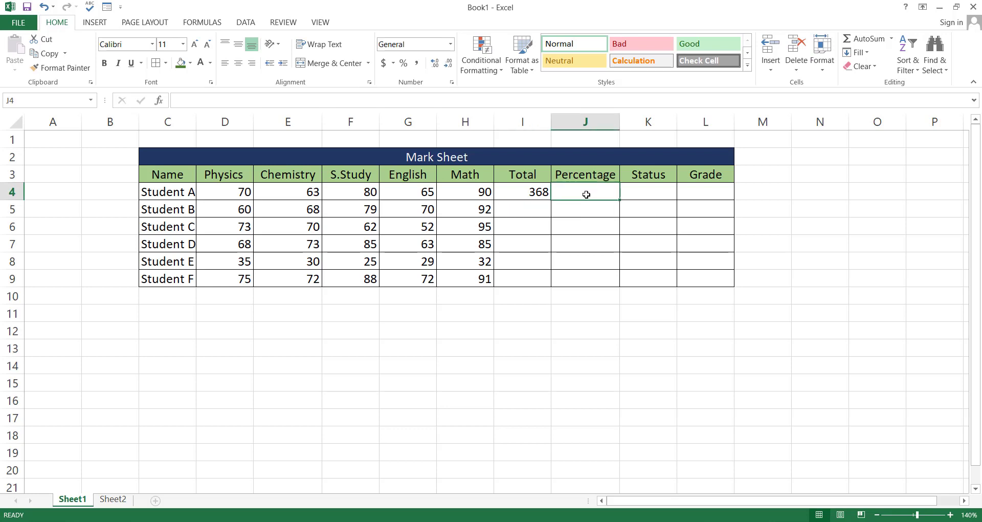
type("=")
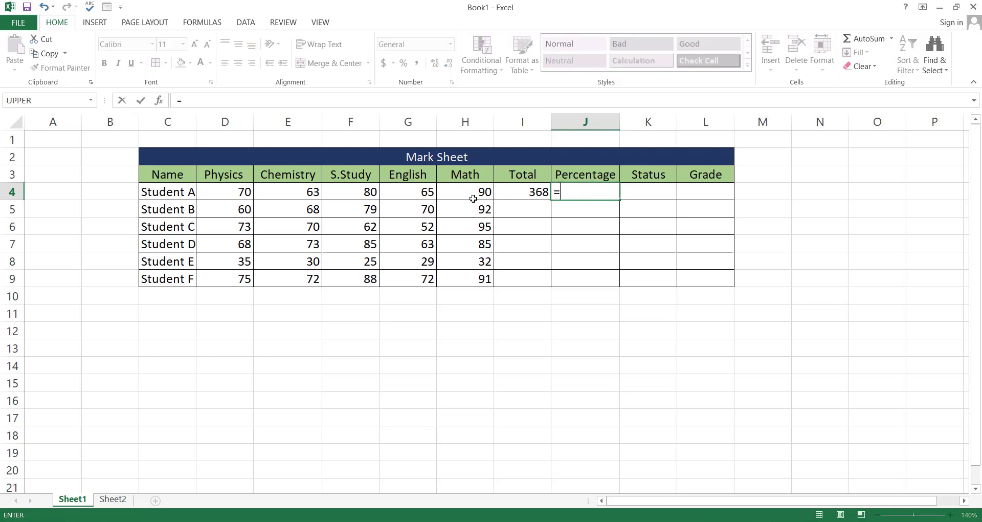
left_click(532, 190)
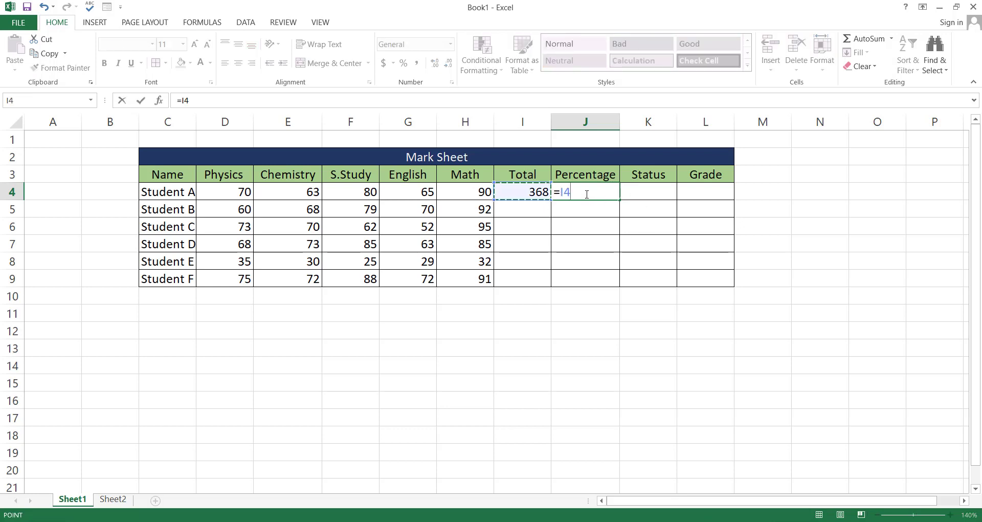
type("/500")
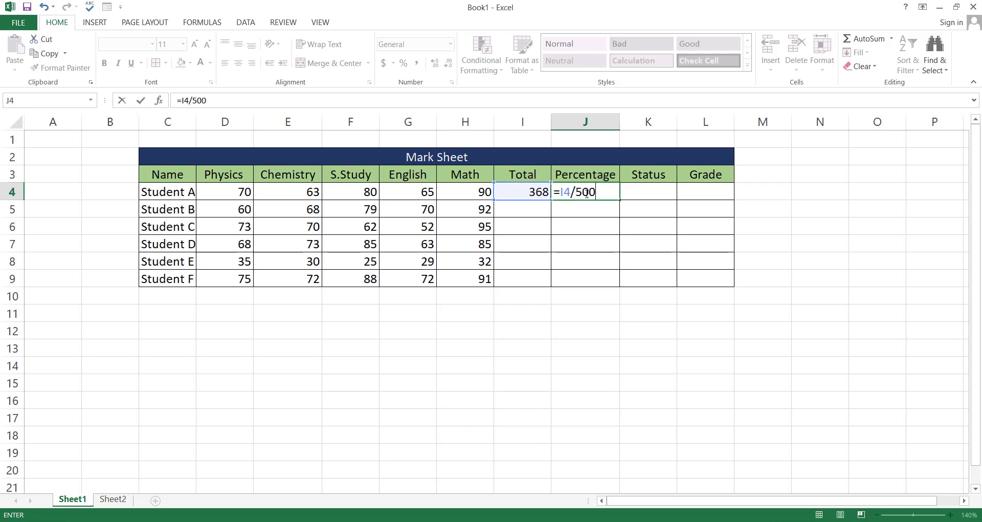
type("*100")
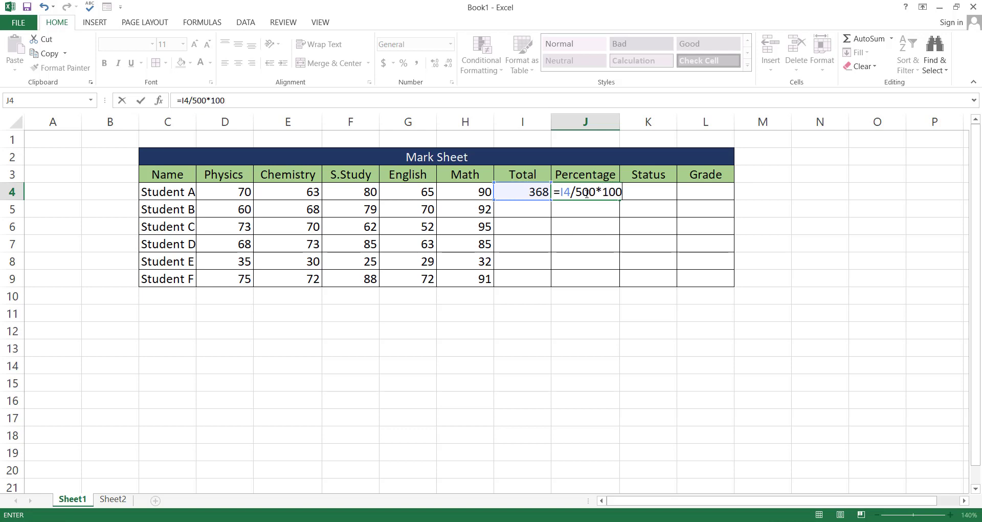
key("Return")
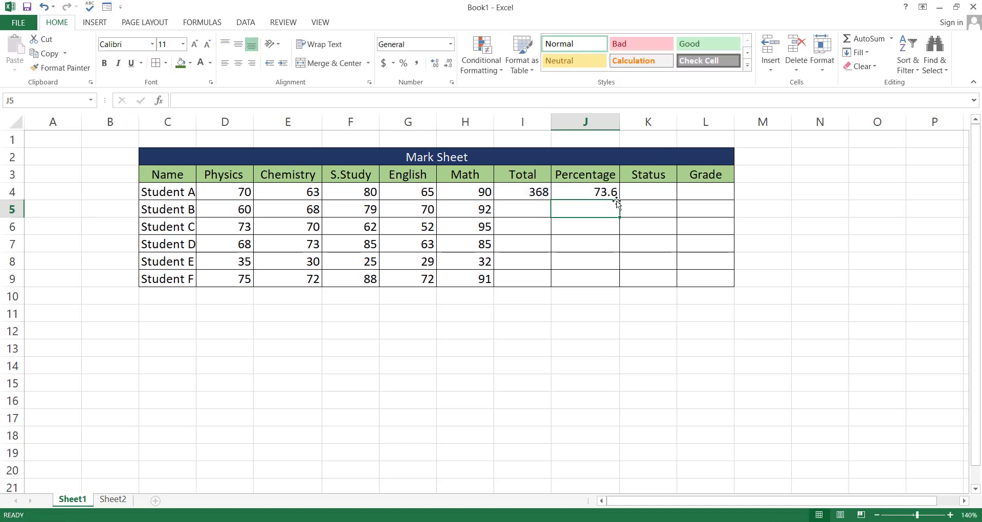
Enter =IF(J4>33,"PASS","FAIL") in K4 so Student A's status reads PASS
left_click(639, 194)
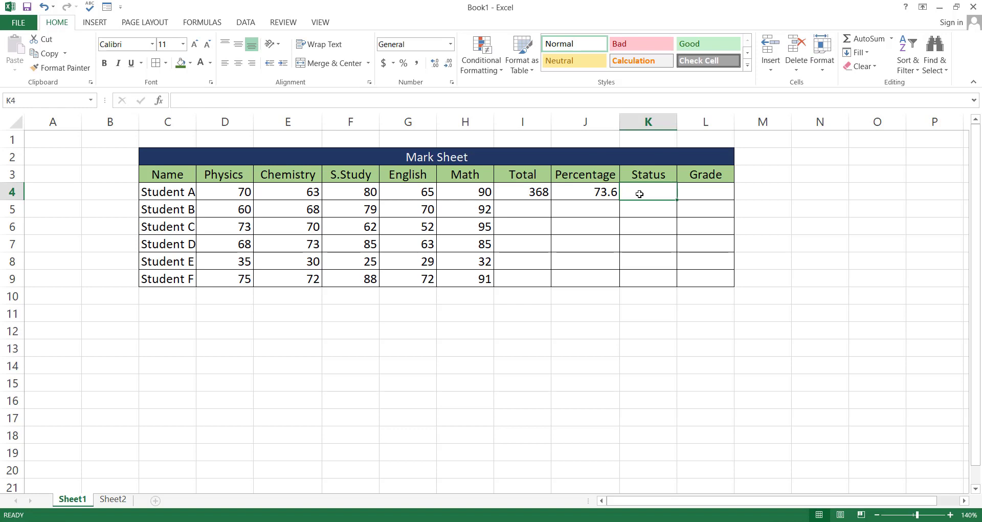
type("=if")
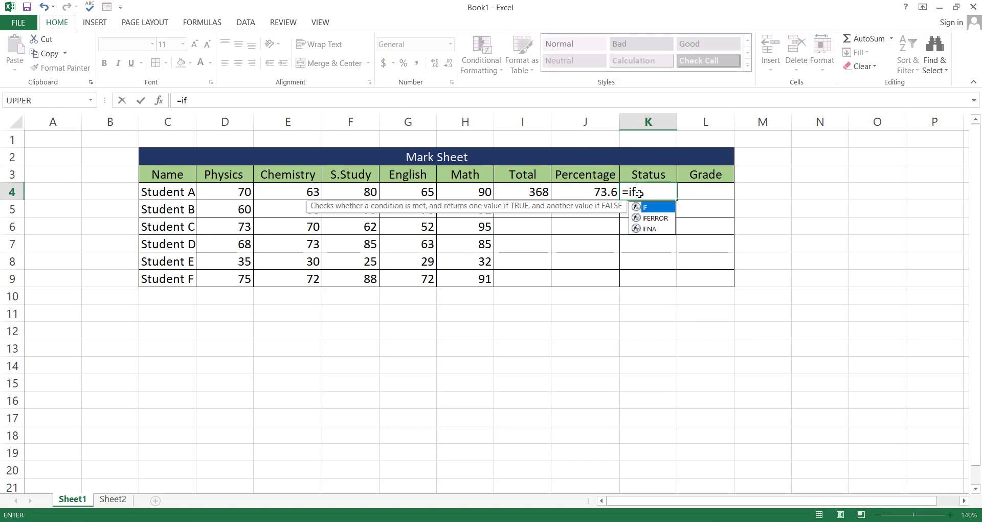
type("(")
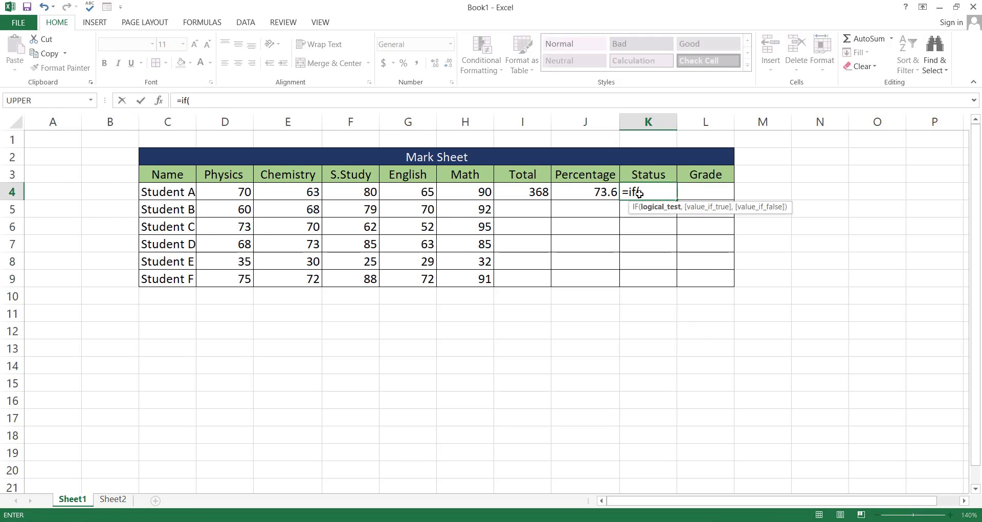
left_click(586, 190)
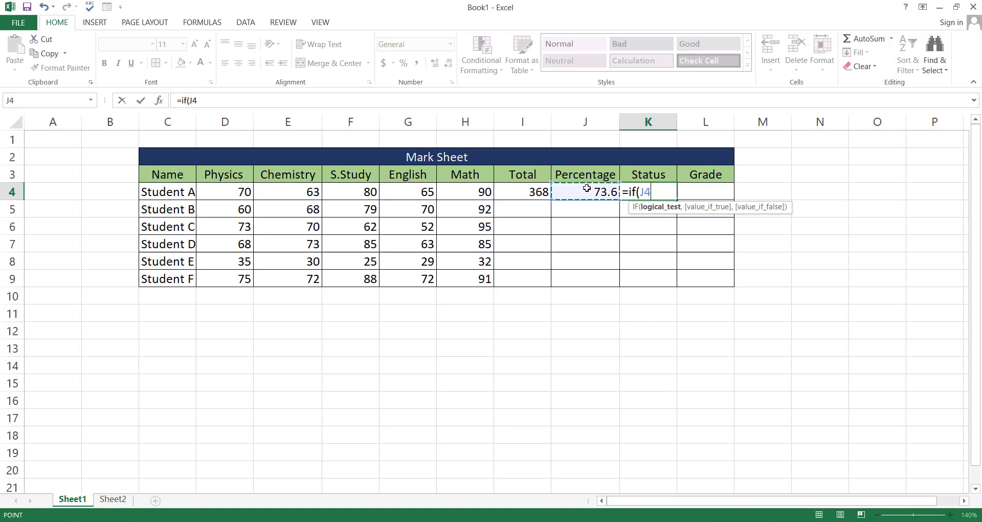
type(">")
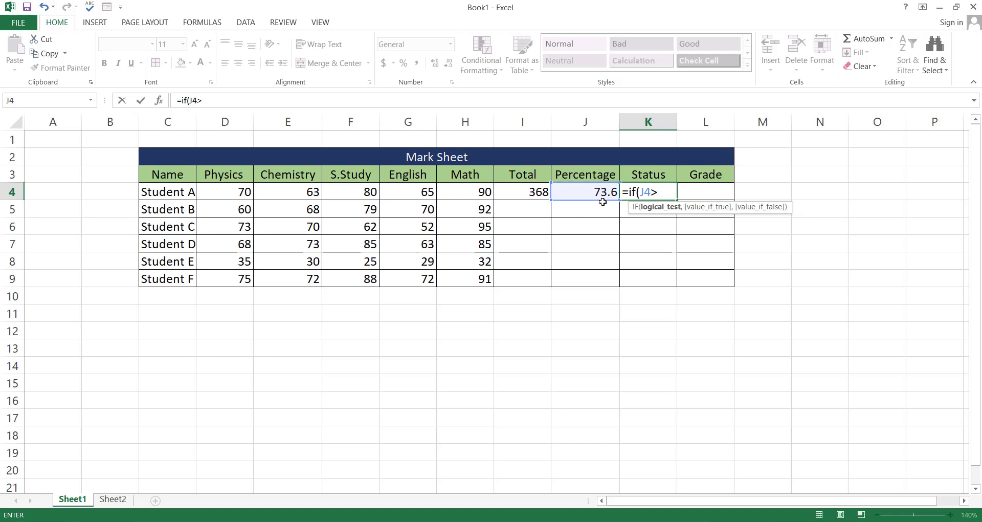
type("33,")
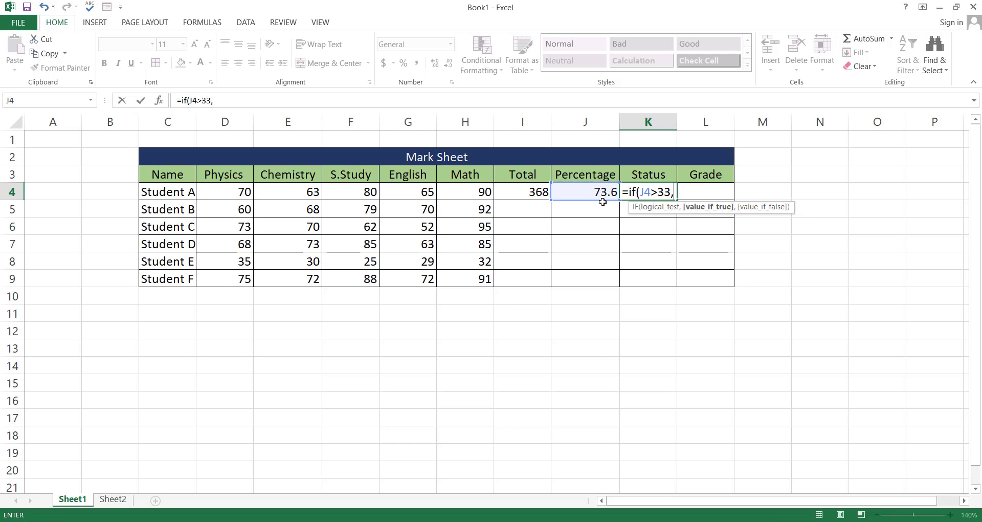
type("\"PASS\",")
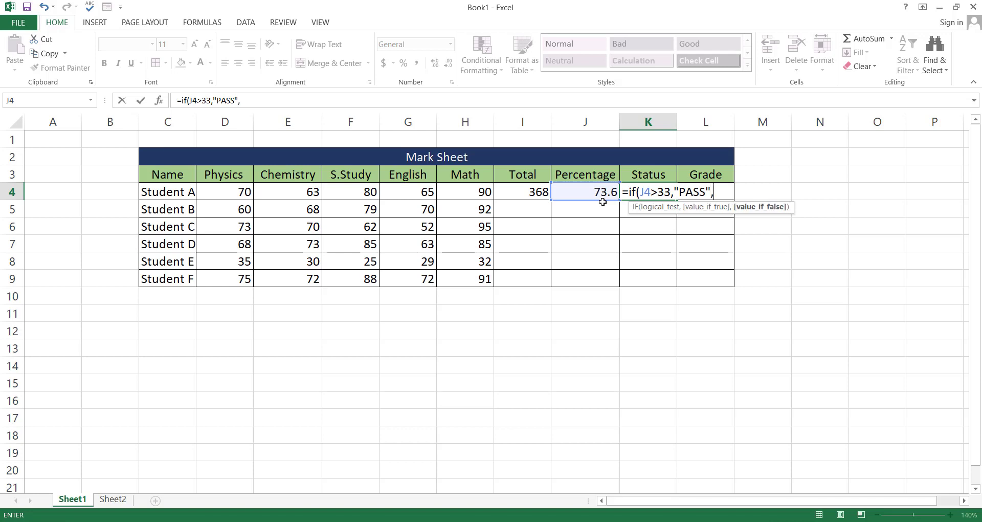
type("\"FAIL\"")
key("Return")
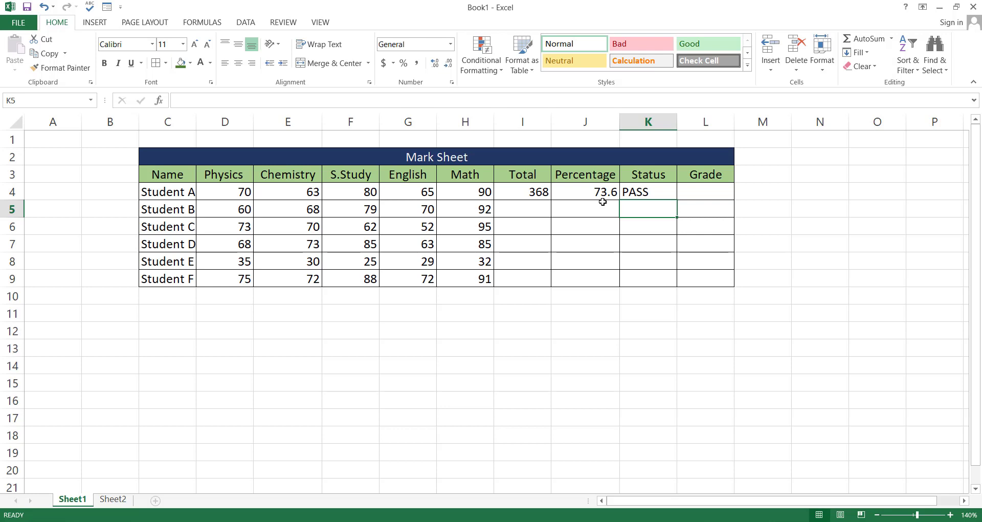
Fill the I4, J4 and K4 formulas down to row 9, leaving Student E marked FAIL
left_click(531, 192)
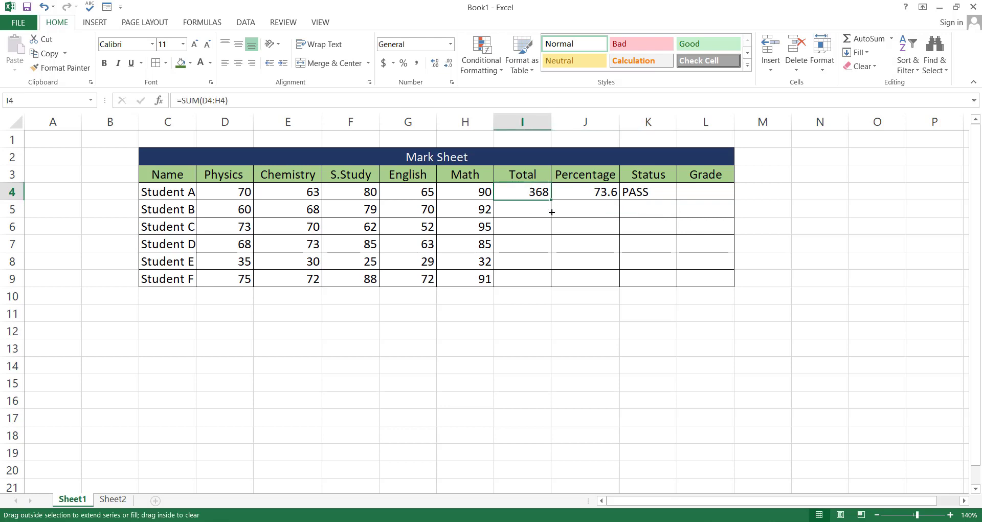
left_click_drag(551, 211, 557, 285)
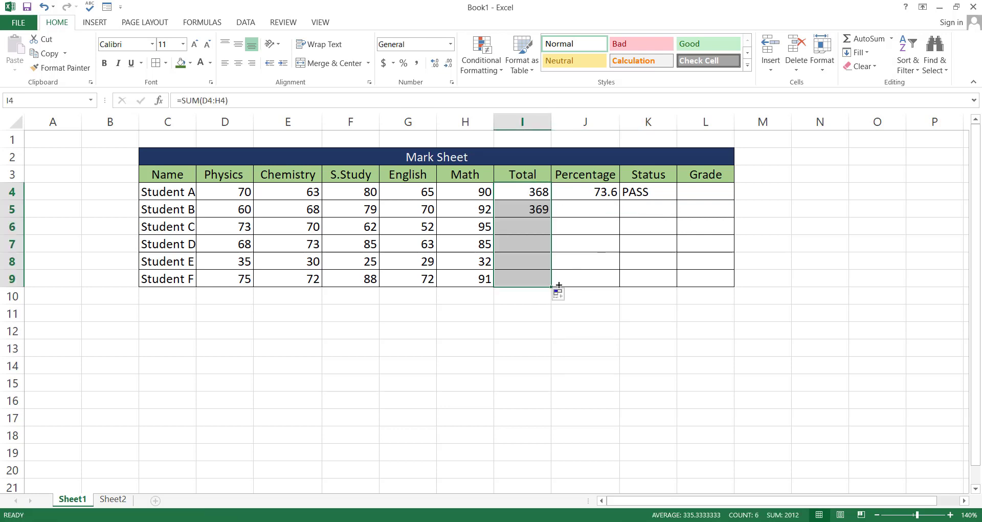
left_click(604, 199)
left_click_drag(619, 201, 621, 284)
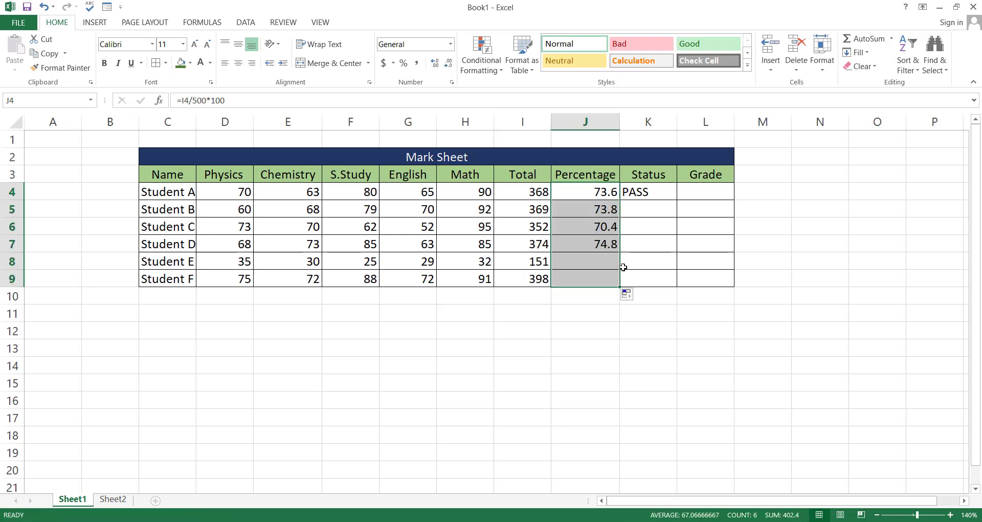
left_click(664, 189)
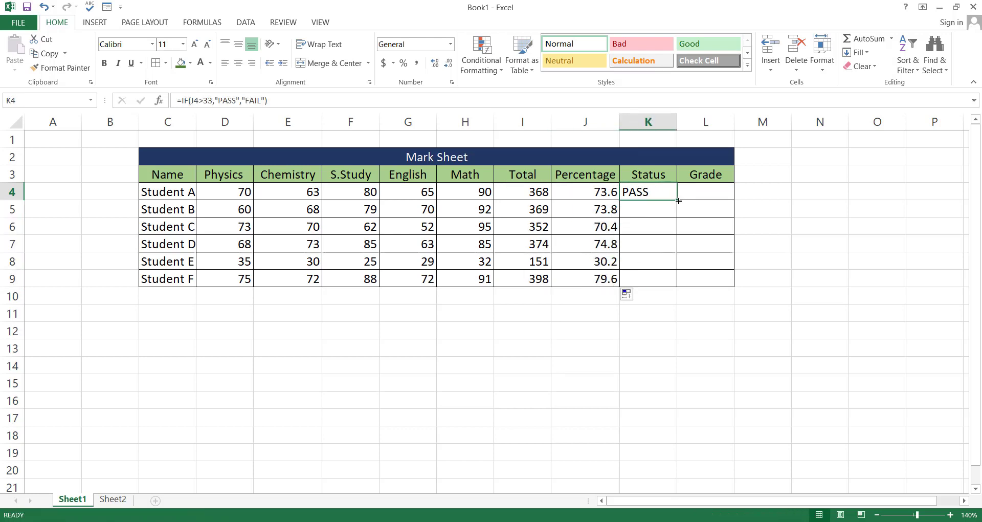
left_click_drag(678, 201, 681, 284)
left_click(648, 264)
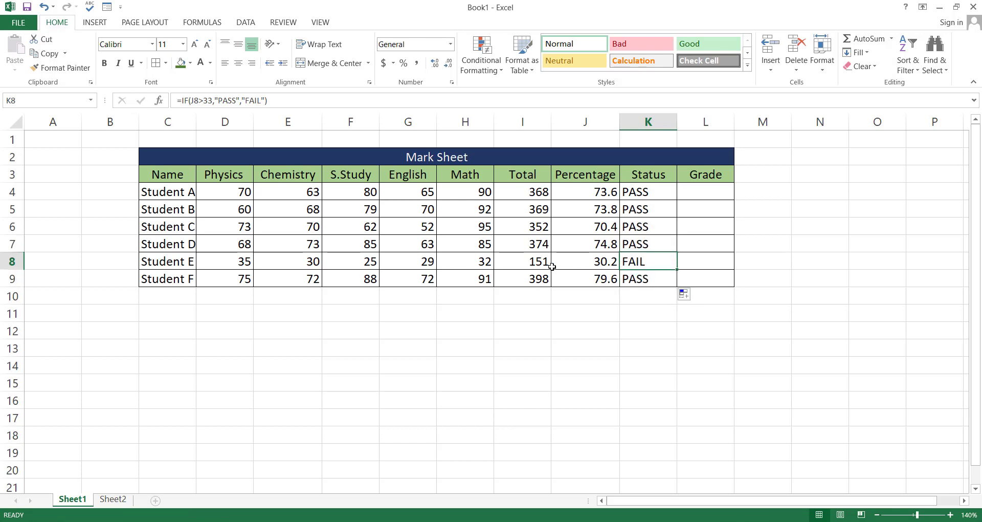
Change Student E's English mark in G8 to 45 and check the recalculated percentage
left_click(419, 263)
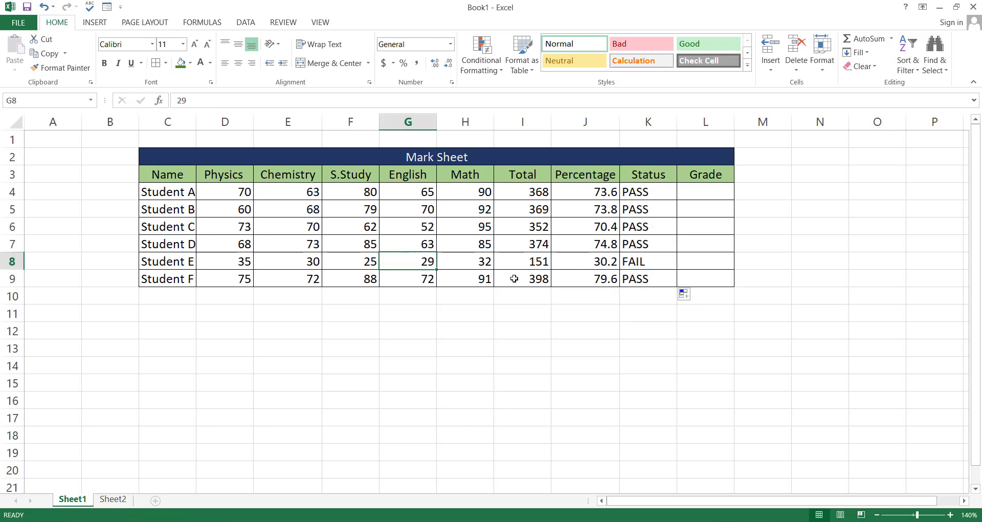
type("45")
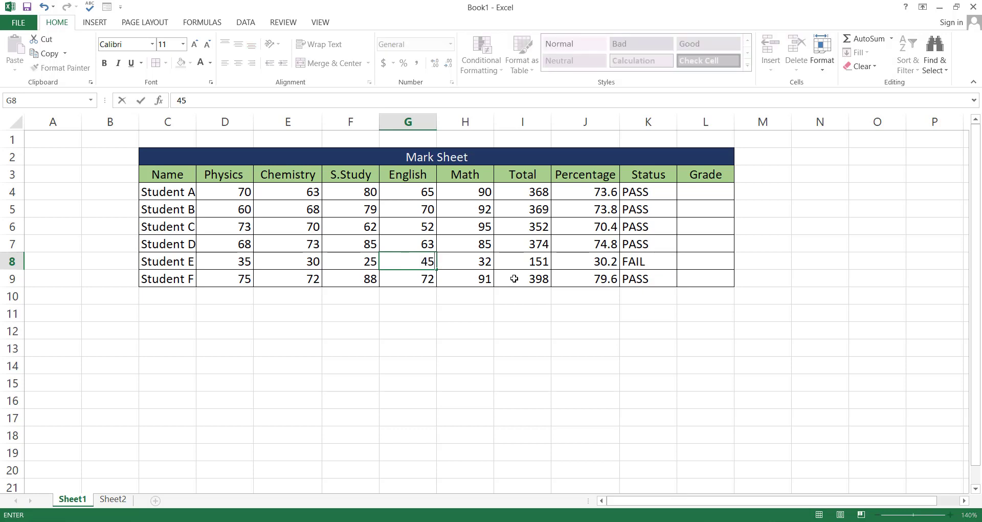
key("Return")
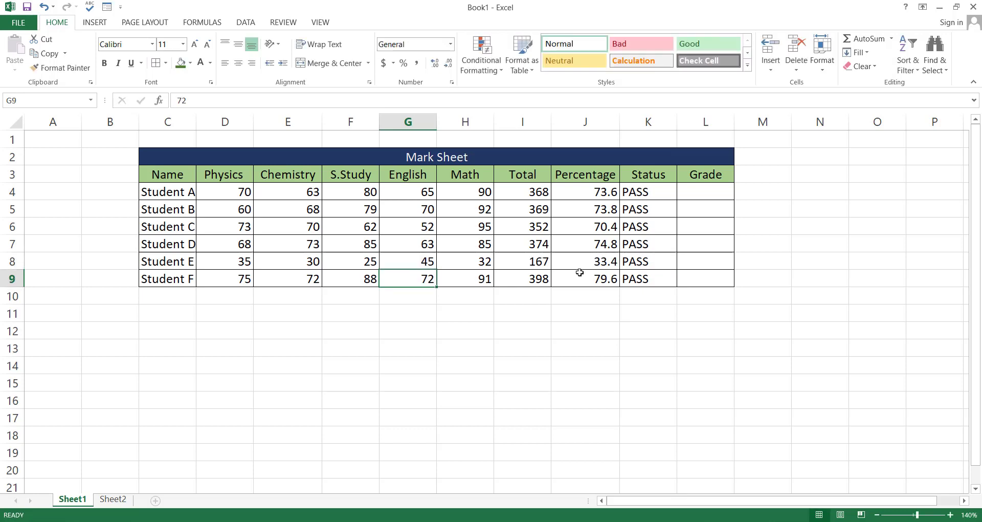
left_click(575, 261)
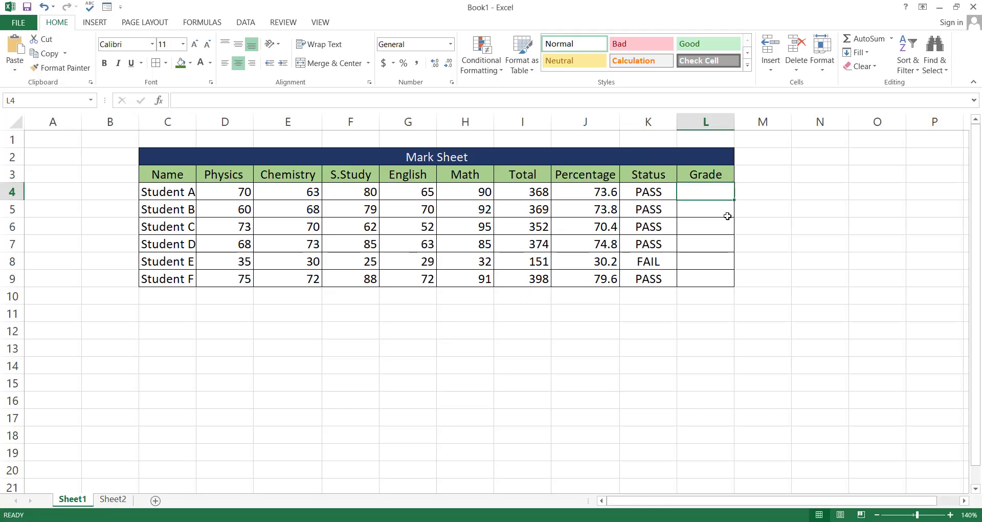
Enter a nested IF in L4 giving A above 70, B above 60, C above 50, else F
type("=")
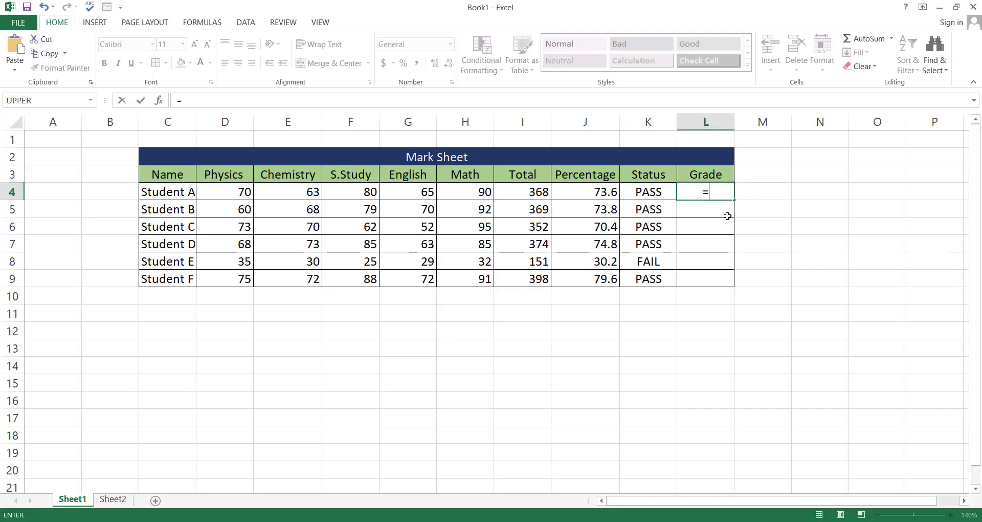
type("if(")
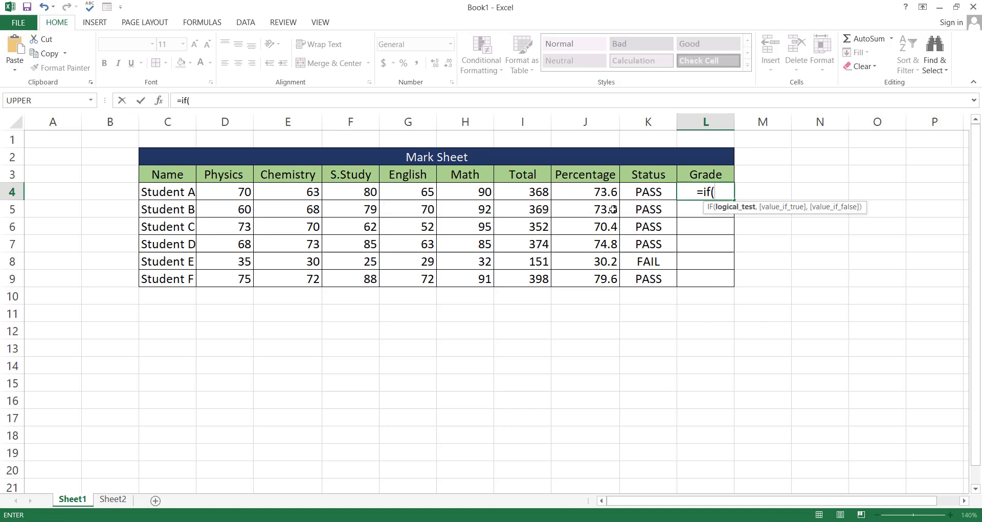
left_click(588, 192)
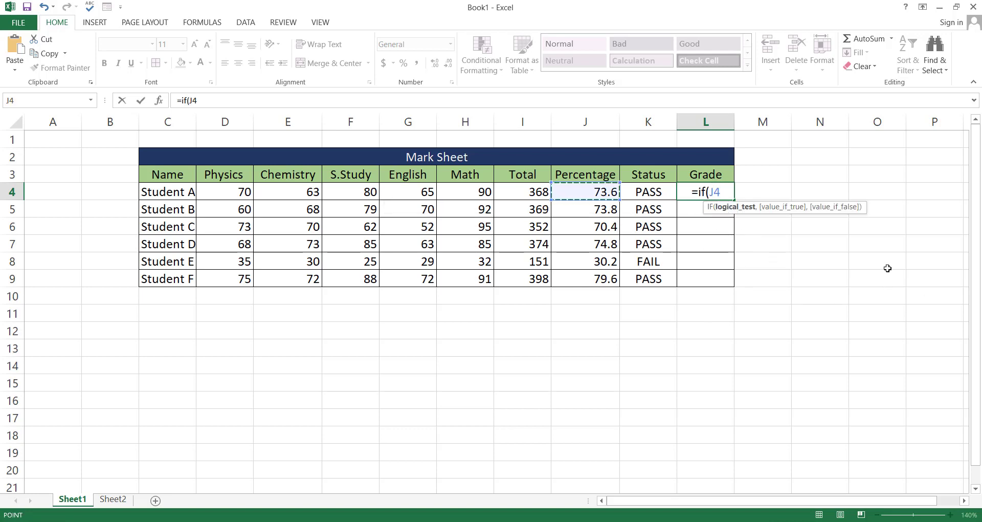
type(">")
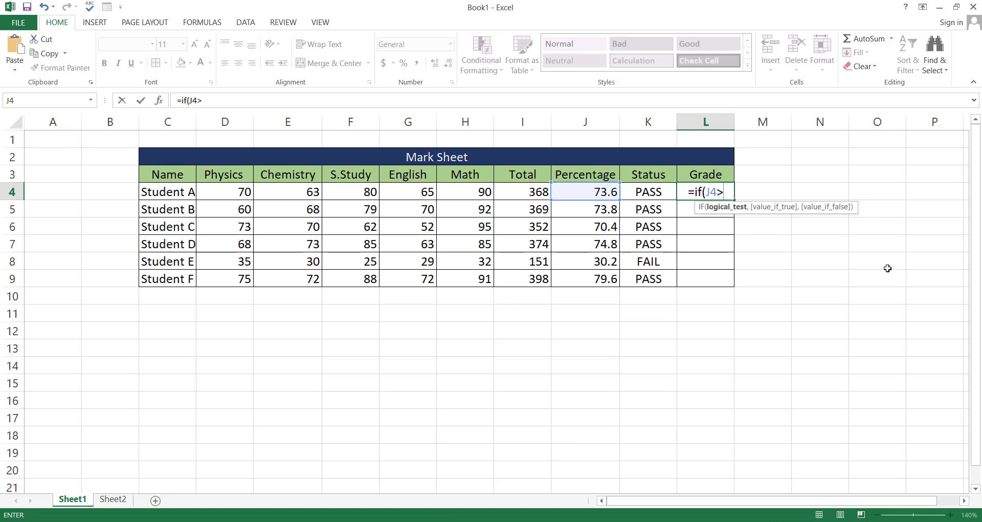
type("70,")
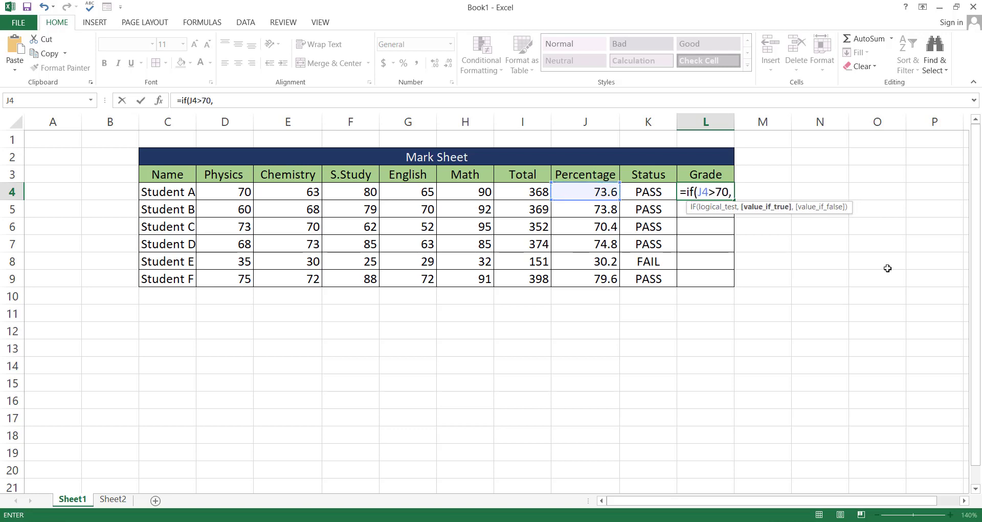
type("\"A")
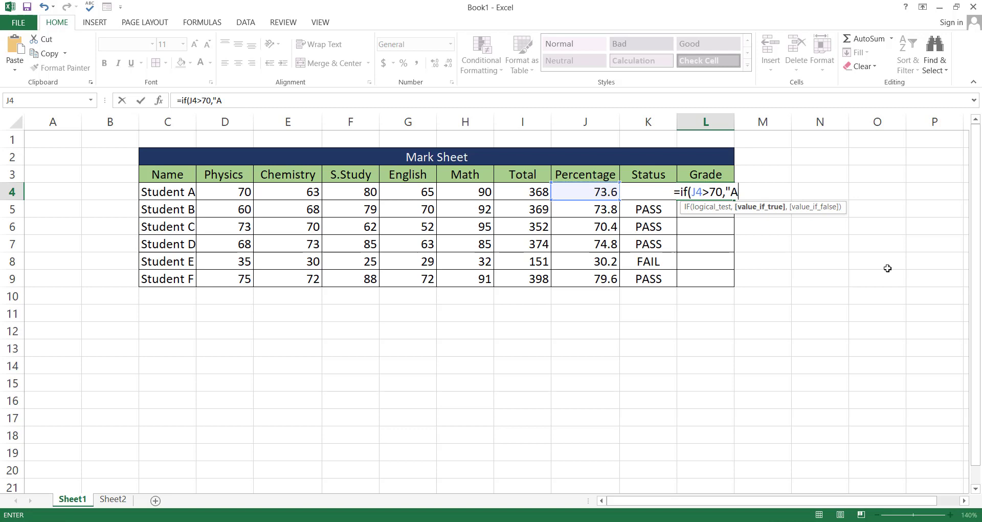
type("\",")
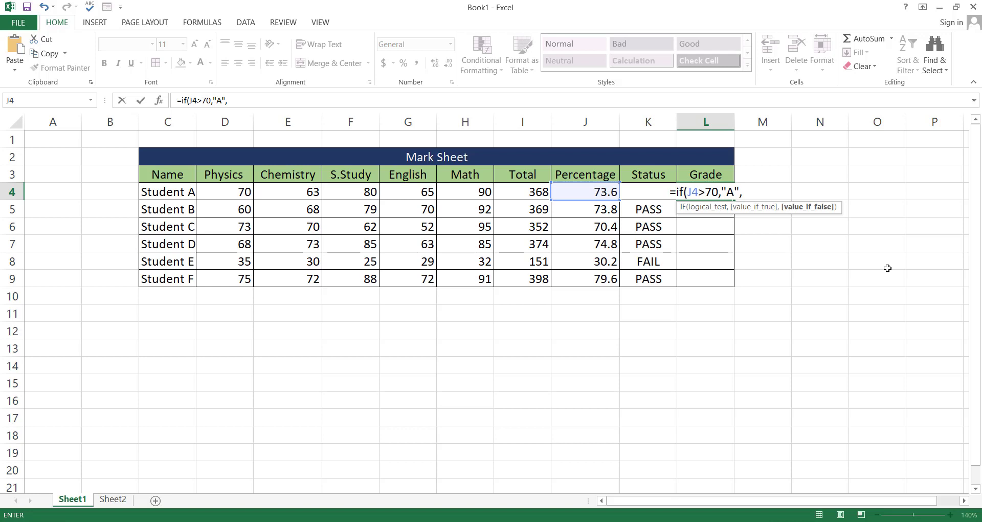
type("if")
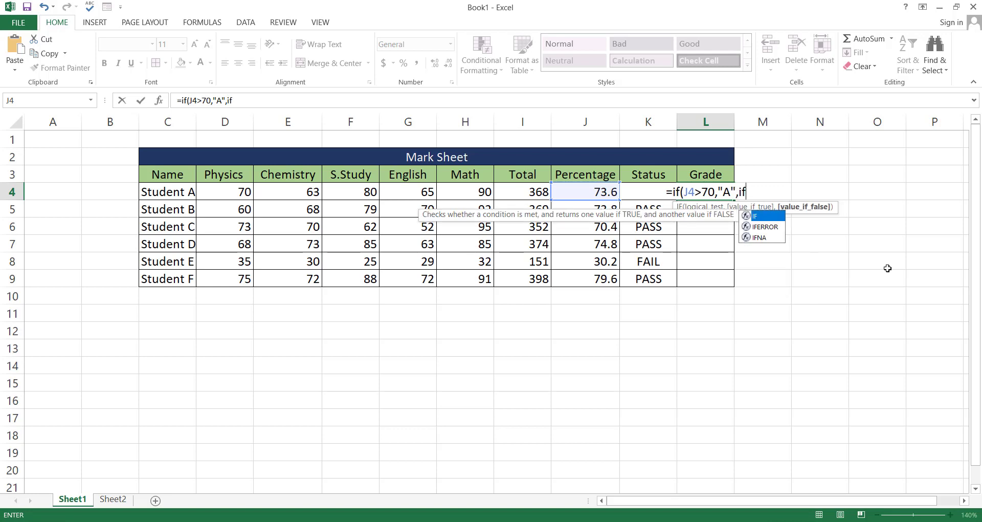
type("(")
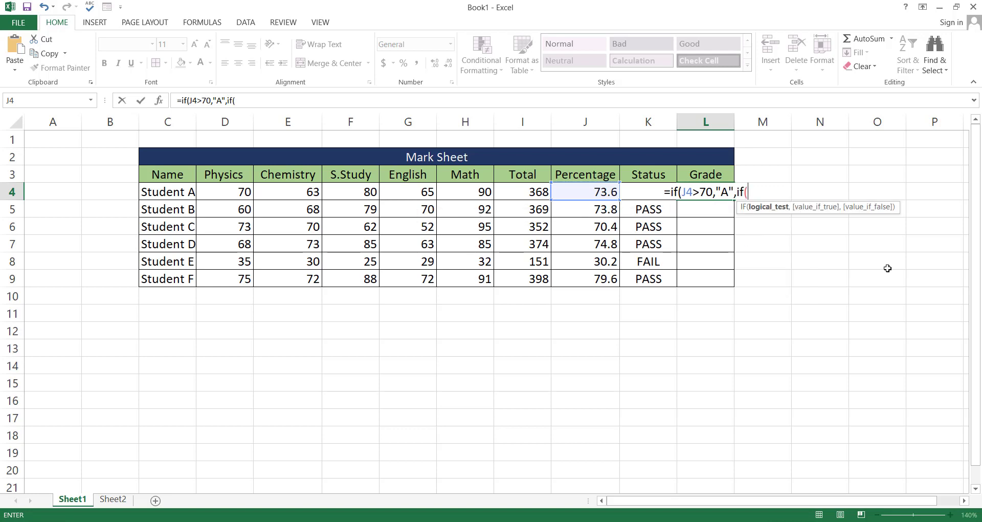
left_click(561, 191)
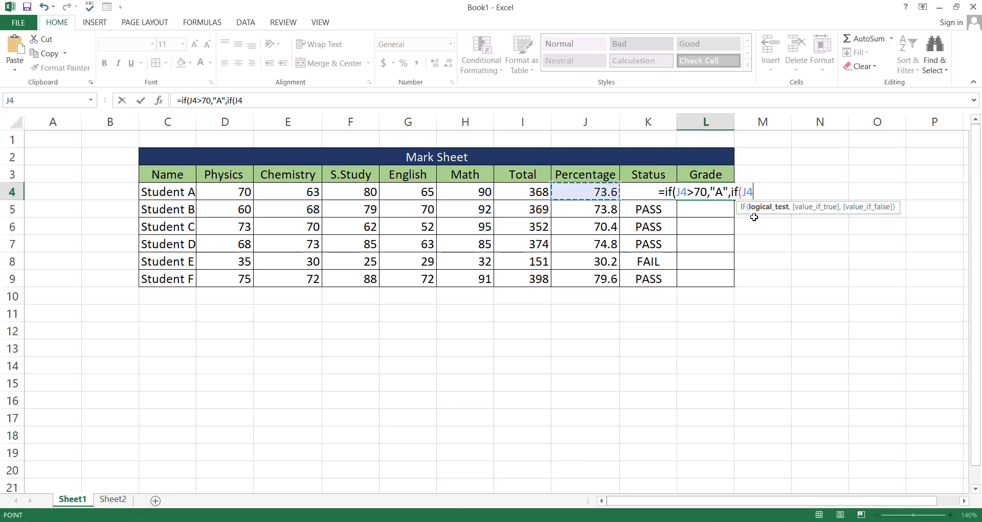
type(">60")
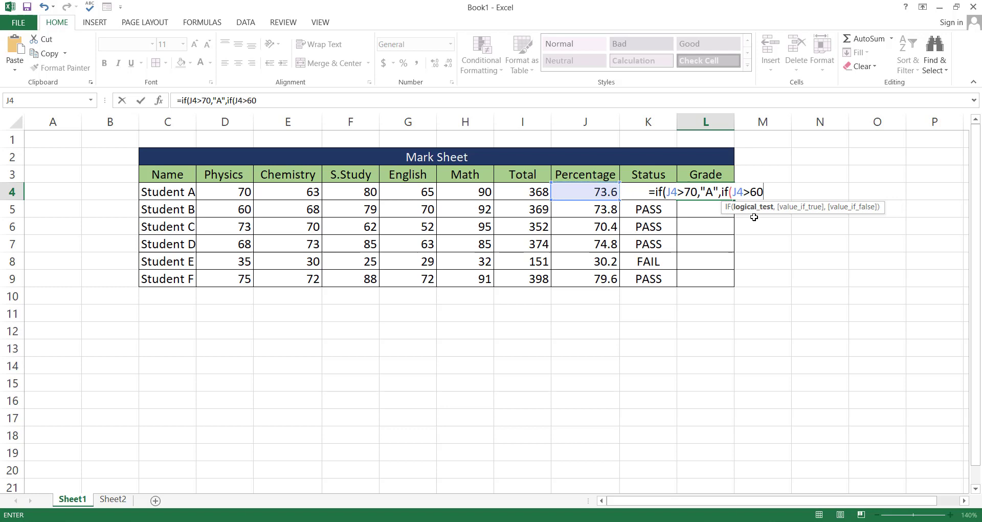
type(",\"")
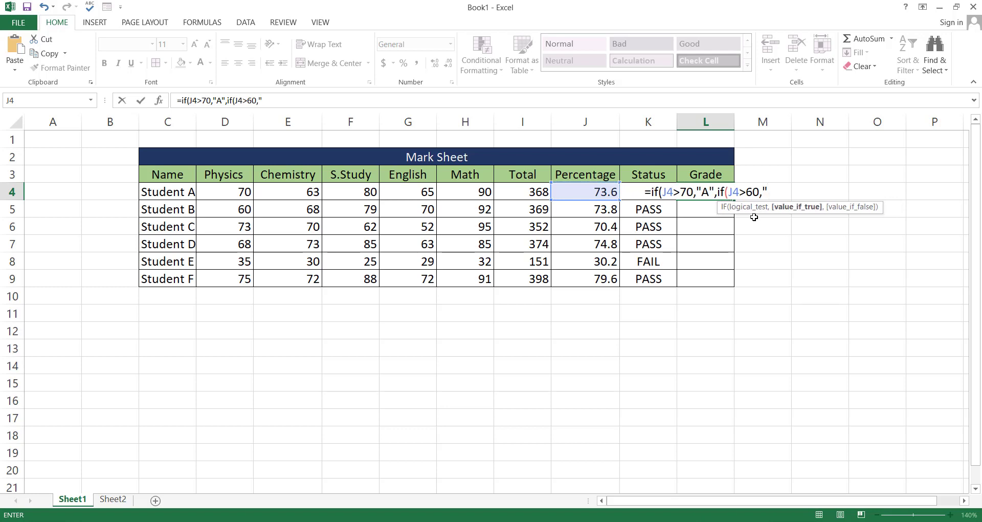
type("B\"")
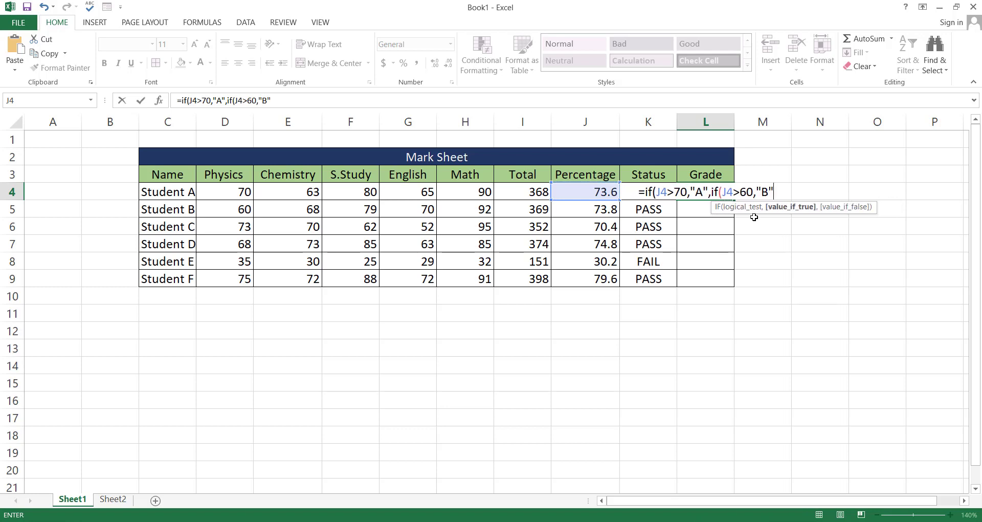
type(",")
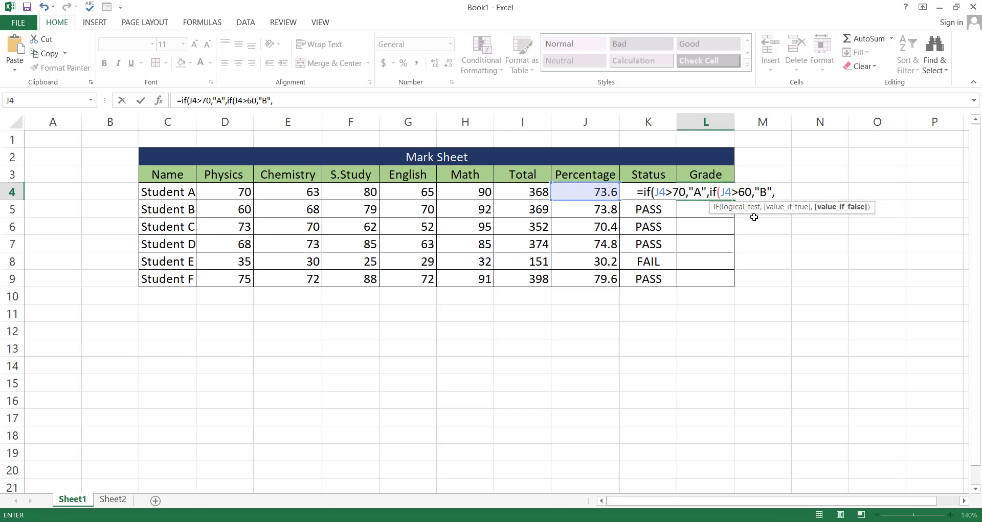
type("if(")
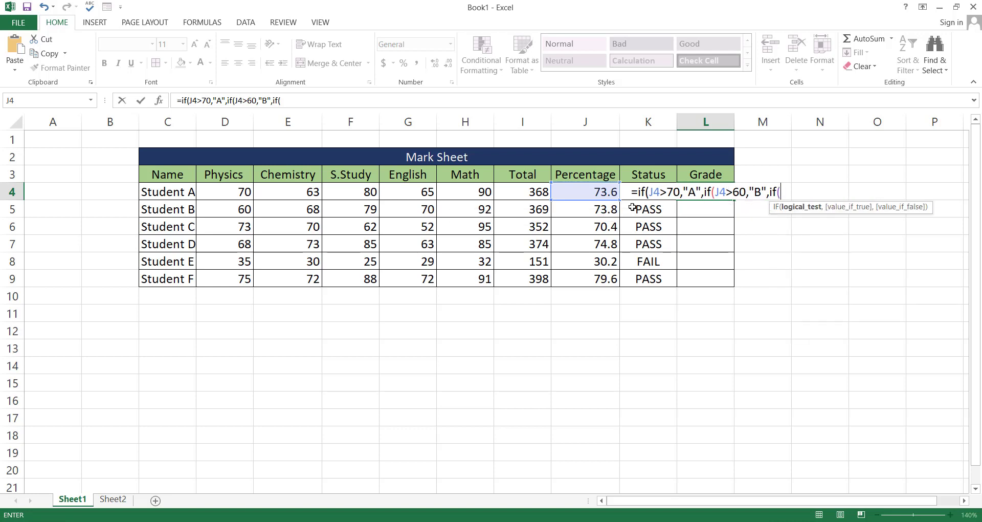
type("J4>50,")
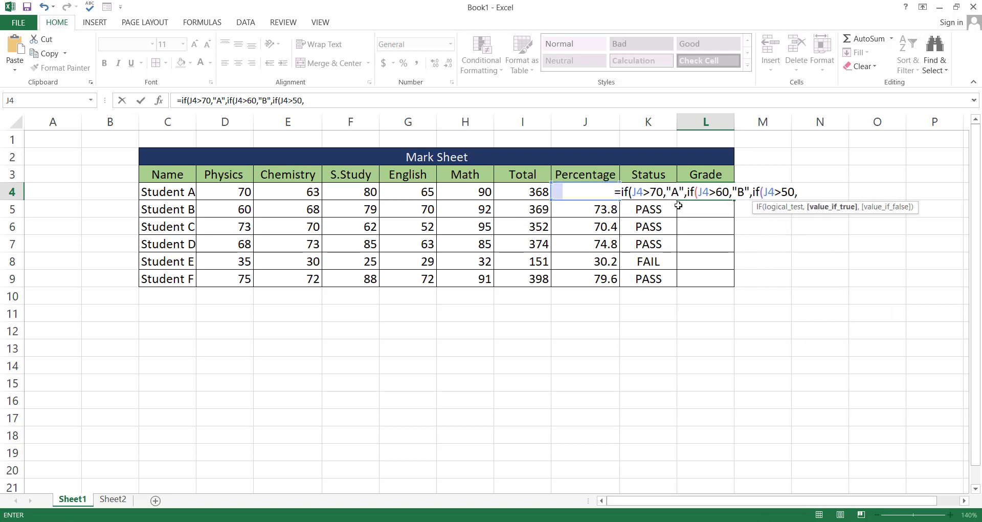
type("\"C\",")
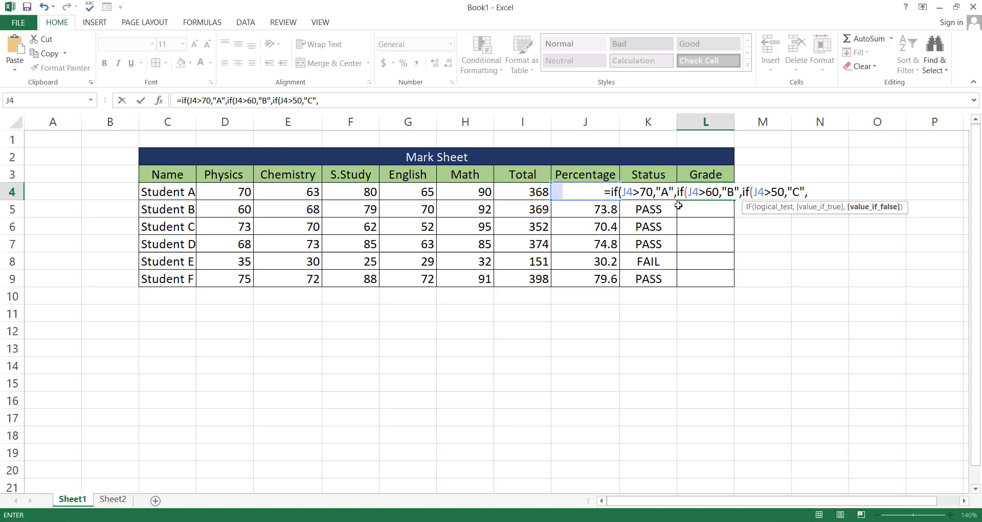
type("\"")
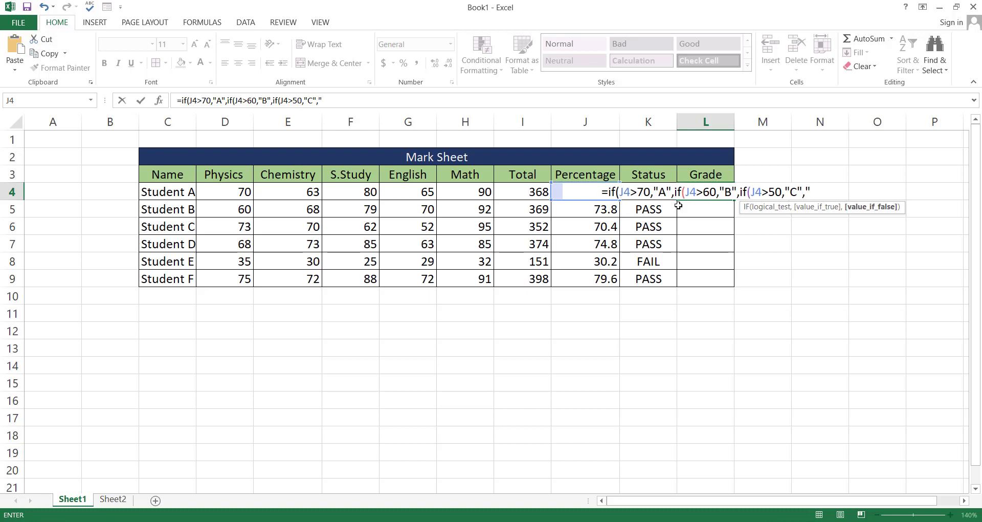
type("F\"")
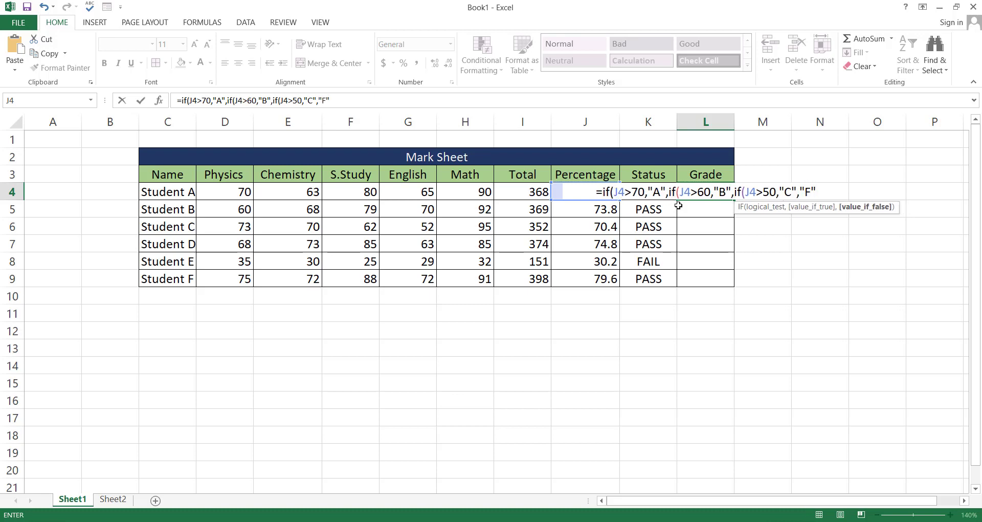
type(")")
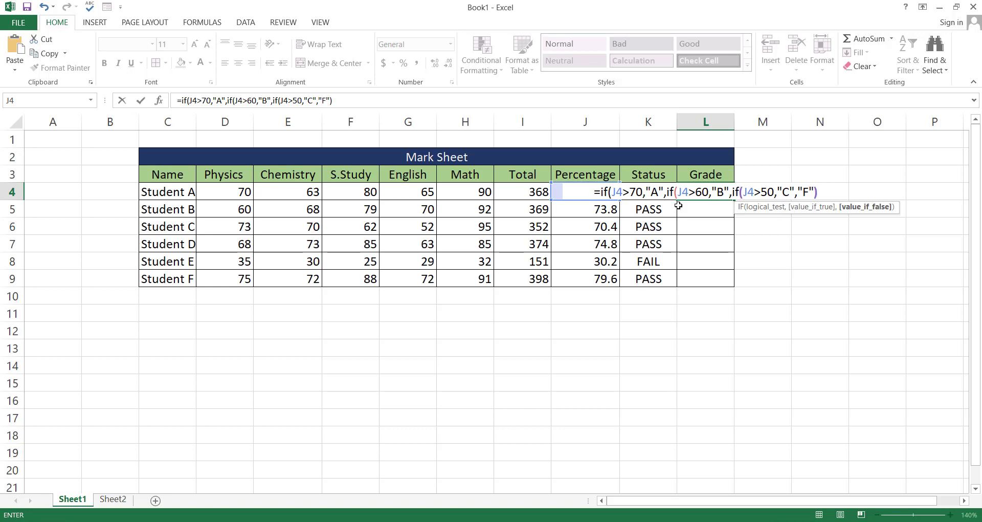
type("))")
key("Return")
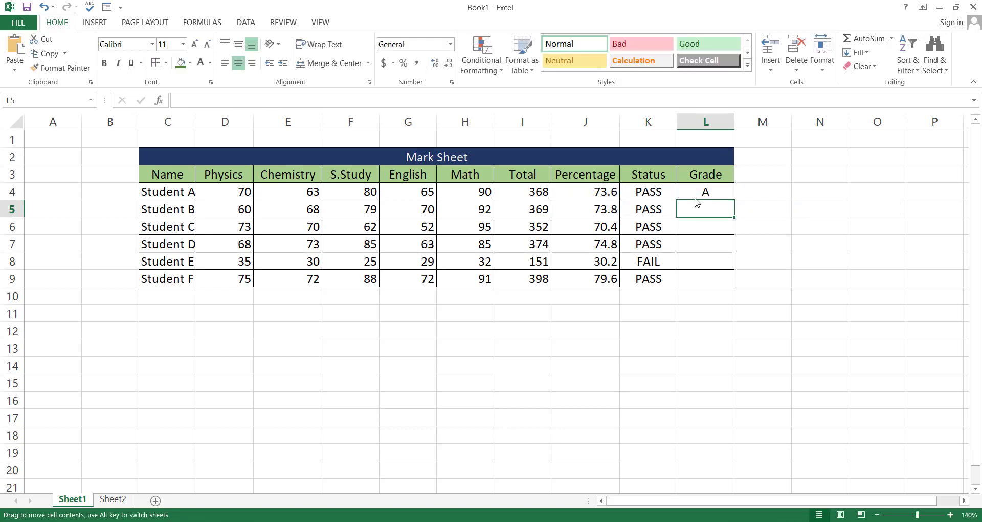
Copy the L4 grade formula down to L9 for all six students
left_click(701, 193)
left_click_drag(735, 200, 735, 286)
left_click(759, 255)
Add filter arrows to the header row, filter out the F grade, then undo that filter
left_click(192, 304)
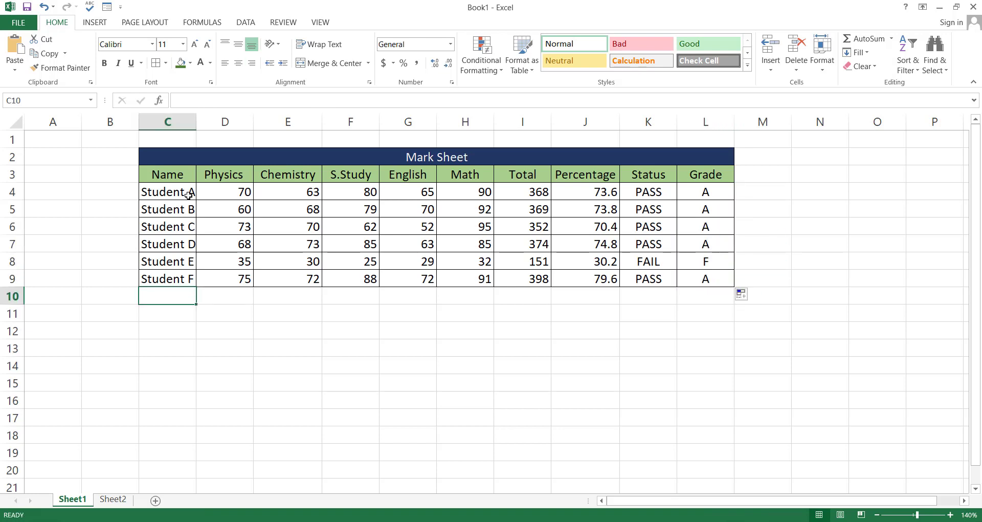
left_click_drag(143, 175, 699, 171)
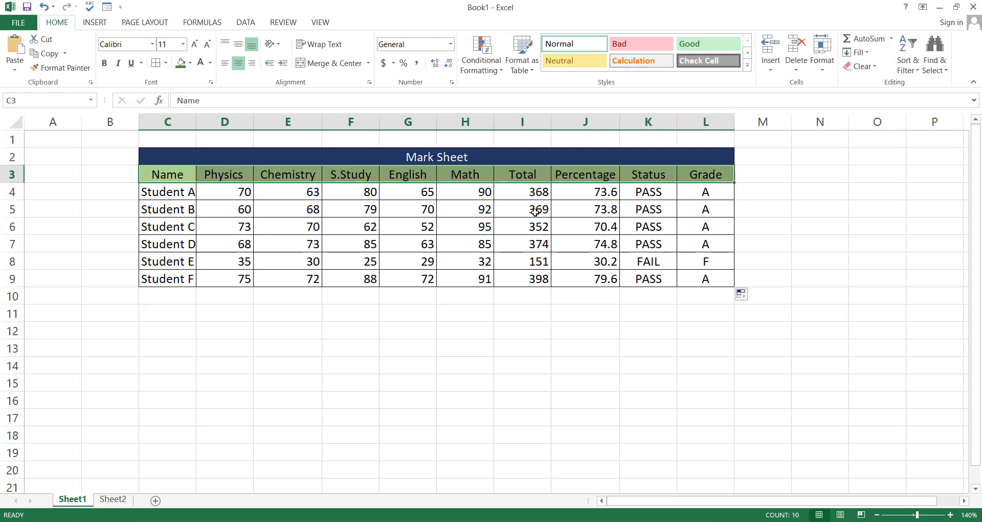
key("ctrl+shift+l")
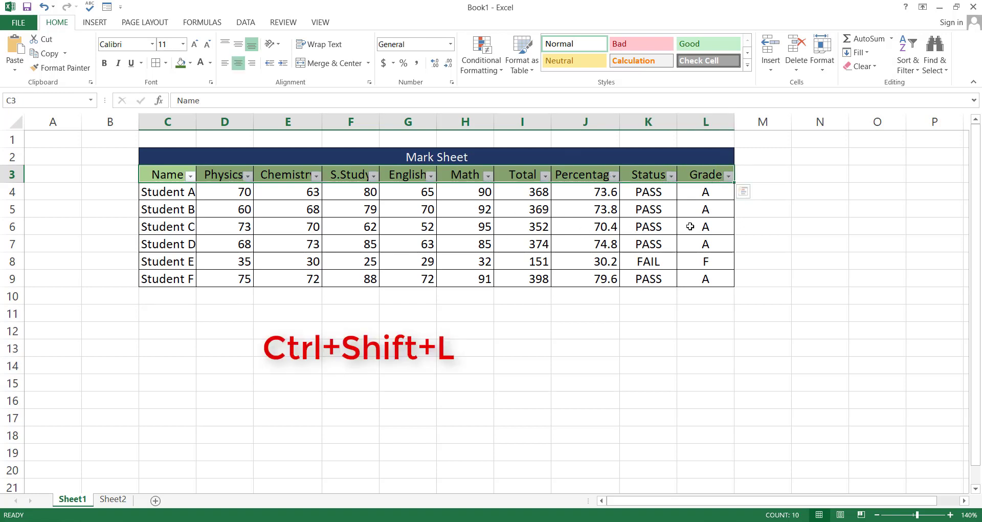
left_click(744, 223)
left_click(729, 176)
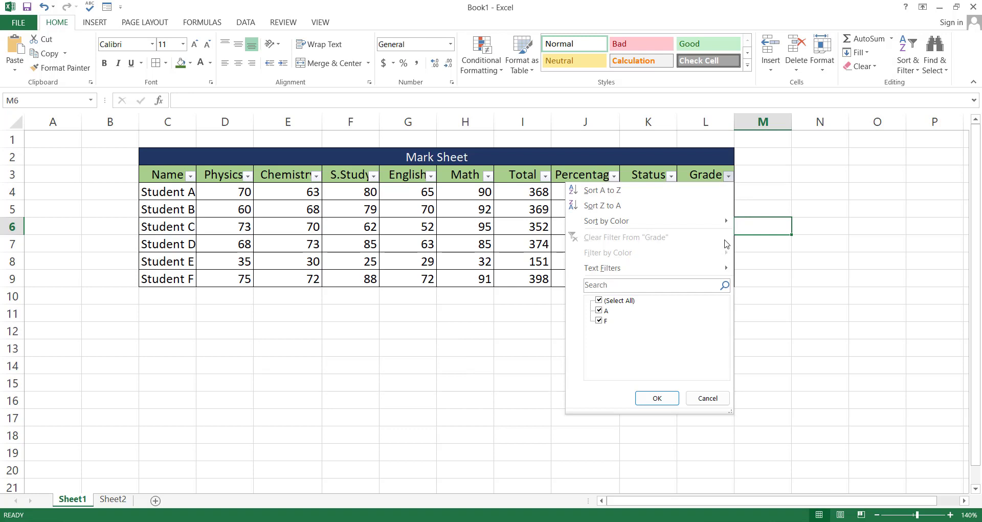
left_click(603, 321)
left_click(657, 397)
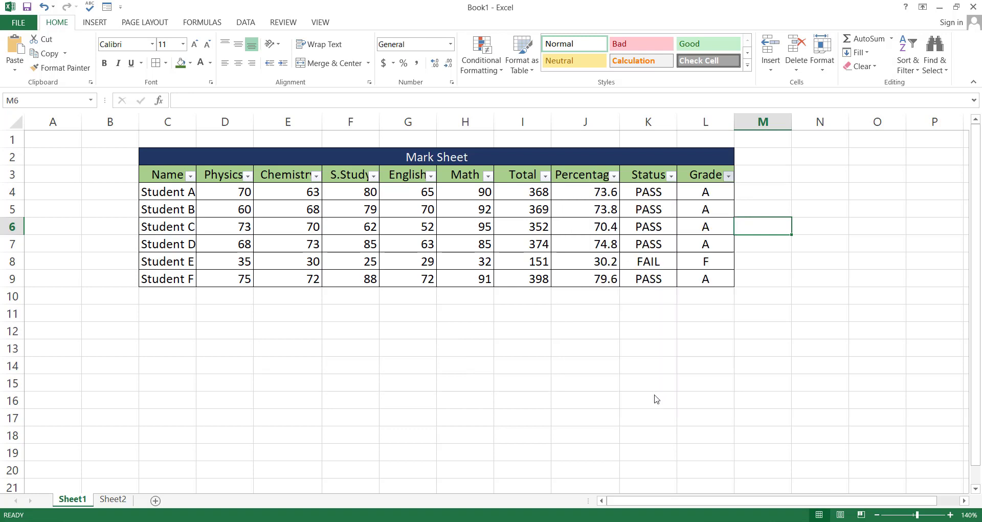
key("ctrl+z")
Sort by Percentage highest first and exclude 30.2, then undo and remove the filter arrows
left_click(614, 176)
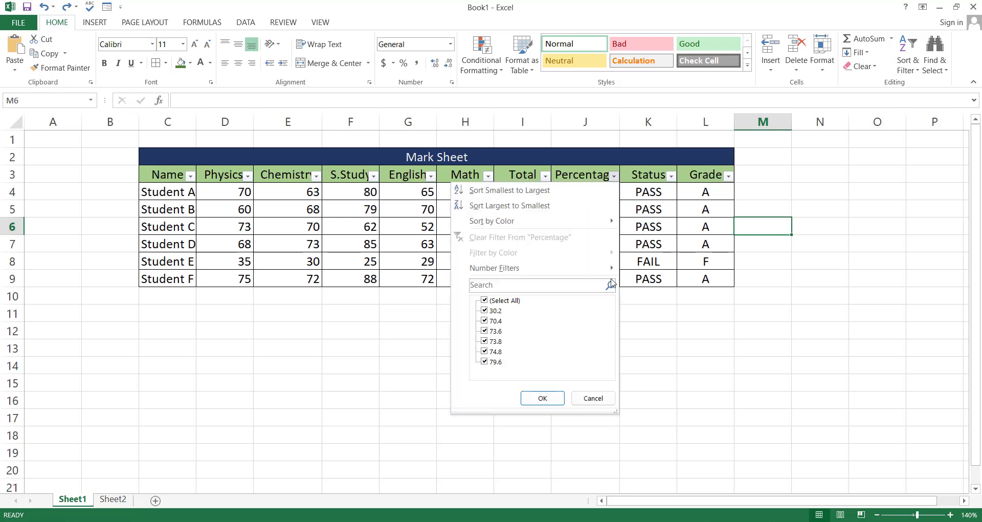
left_click(506, 206)
left_click(614, 176)
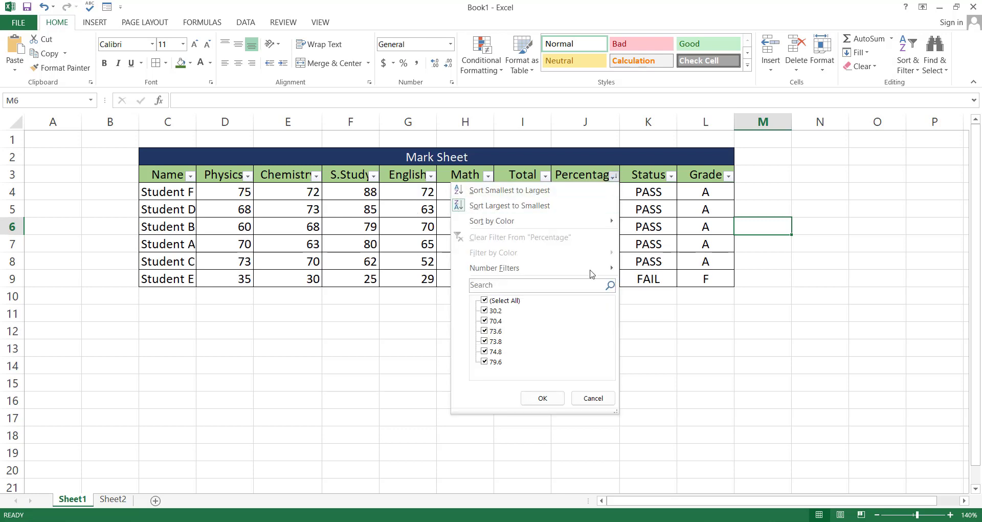
left_click(489, 310)
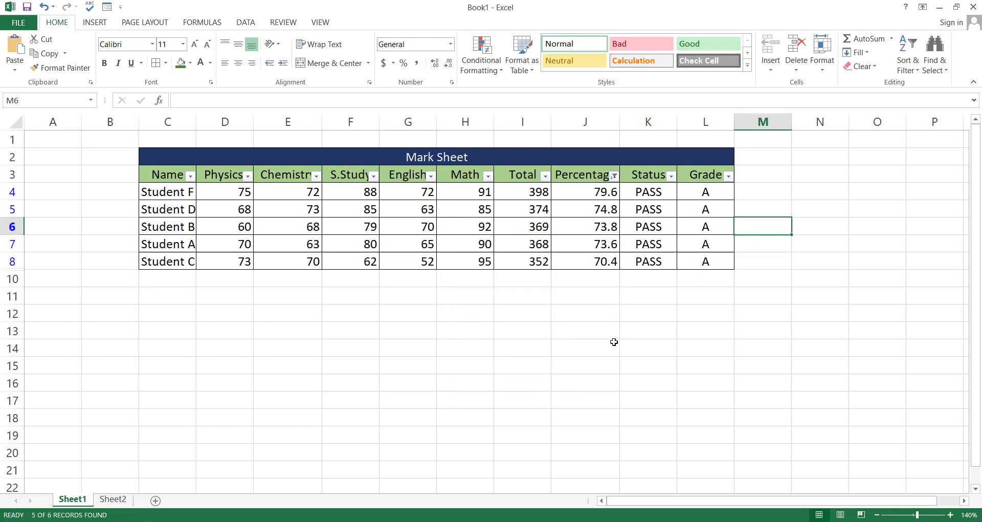
left_click(614, 342)
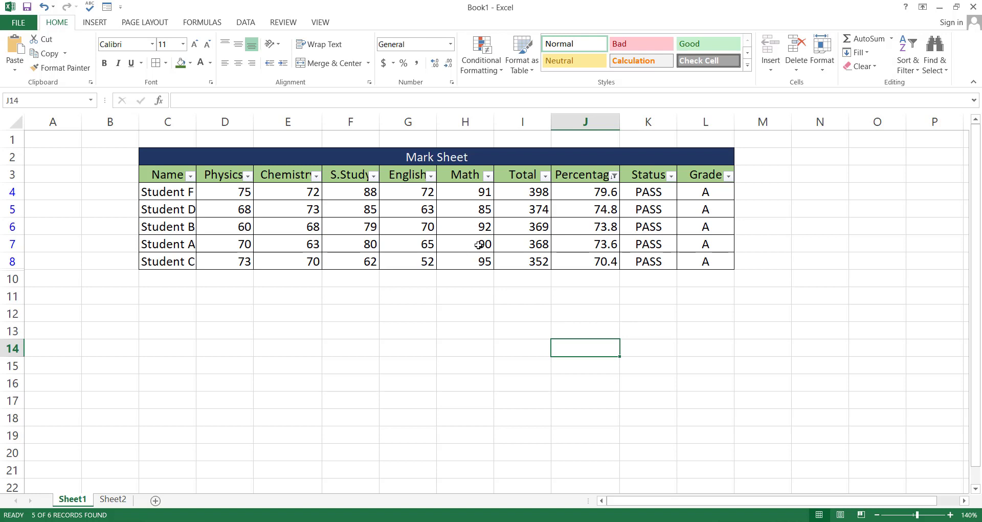
key("ctrl+z")
key("ctrl+z")
left_click_drag(154, 174, 706, 175)
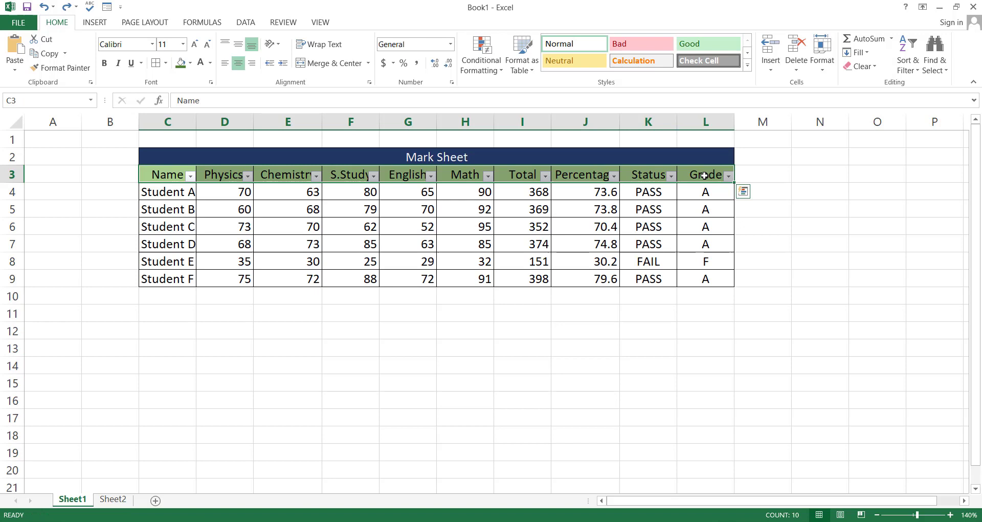
key("ctrl+shift+l")
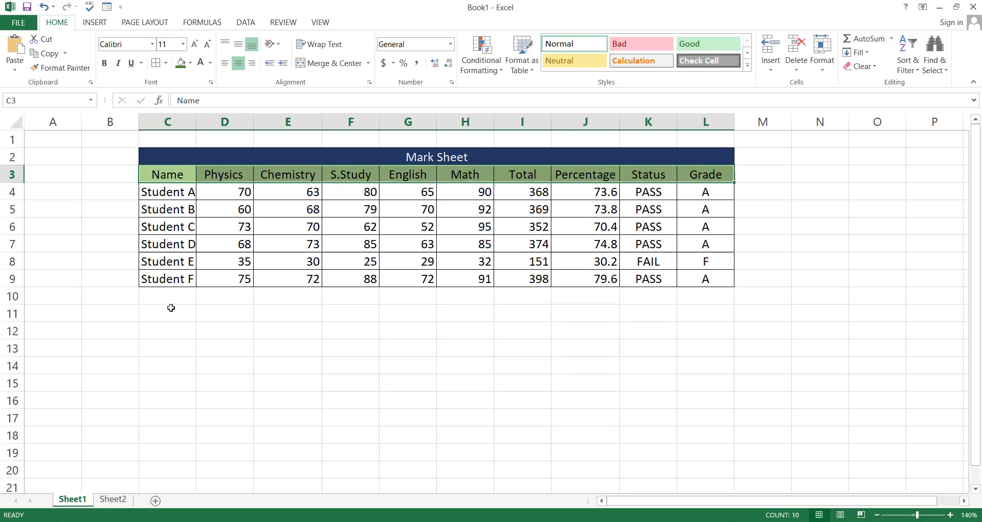
Label C10 'Average' and enter =AVERAGE(D4:D9) in D10, giving 63.5
left_click(171, 301)
type("Average")
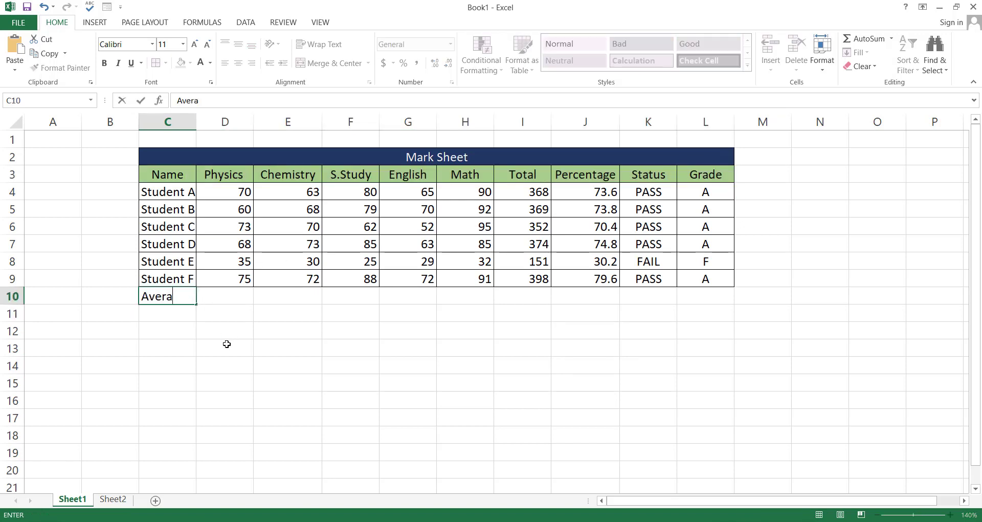
left_click(214, 294)
type("=")
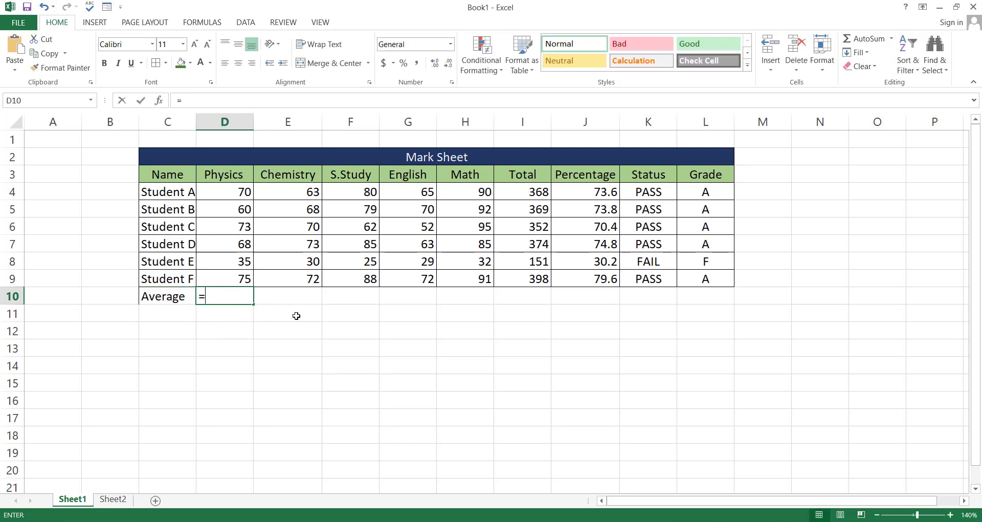
type("aver")
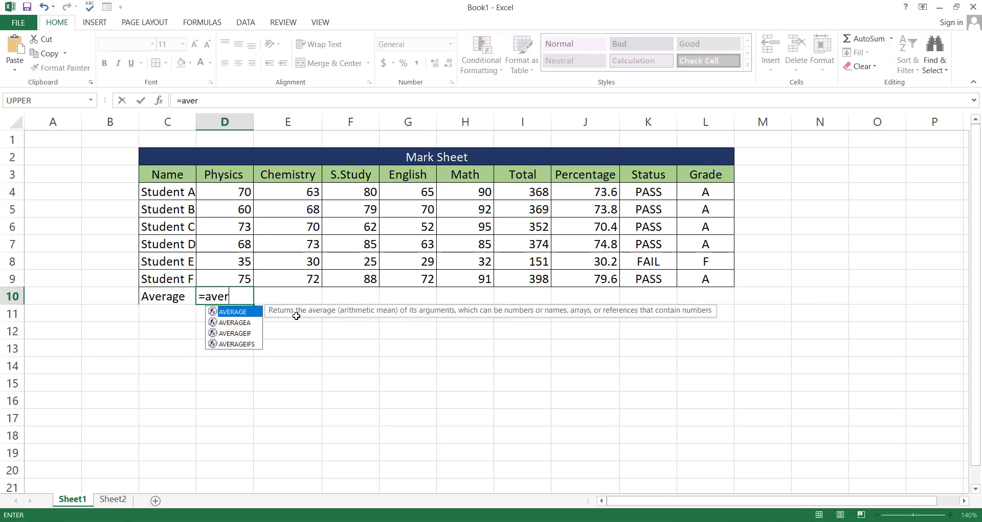
type("age(")
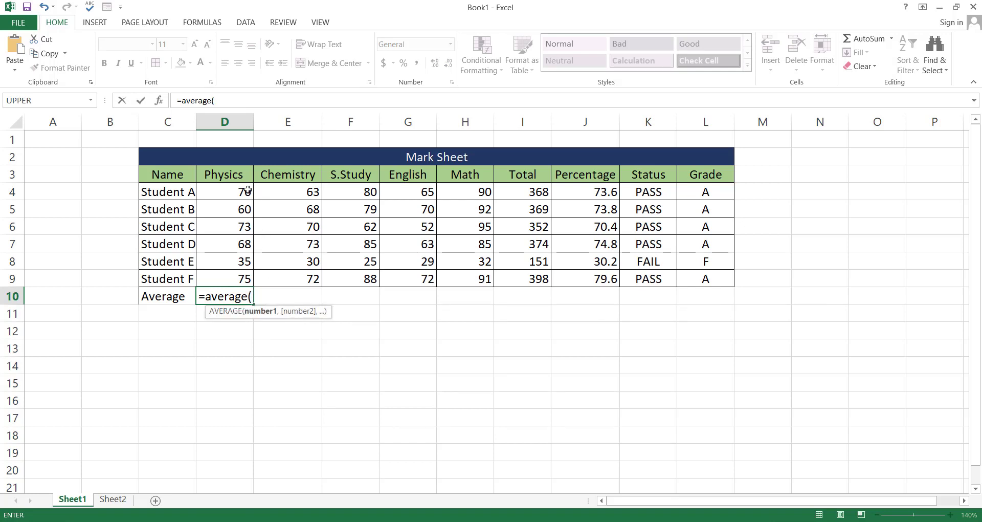
left_click_drag(246, 190, 245, 279)
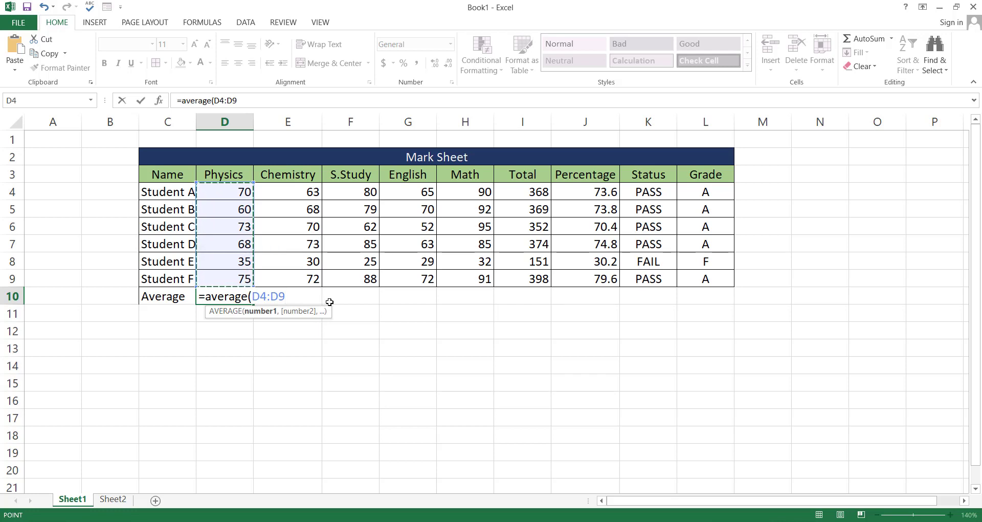
type(")")
key("Return")
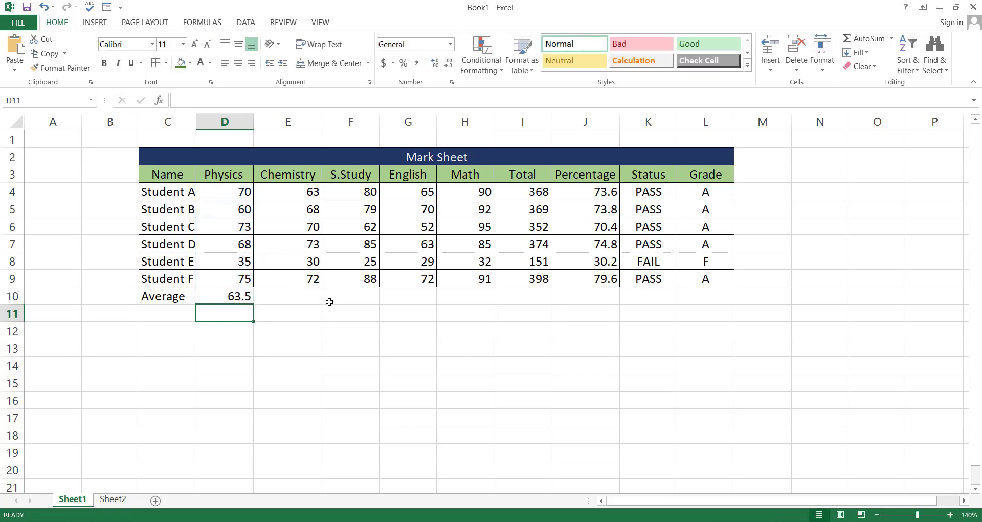
key("Left")
Label C11 'count' and enter =COUNT(D4:D9) in D11, returning 6
type("count")
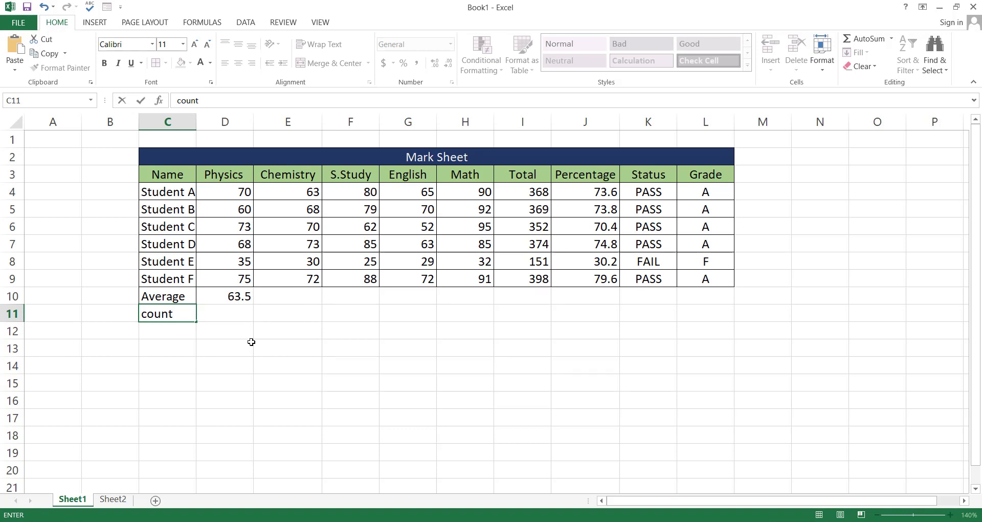
left_click(225, 310)
type("=count")
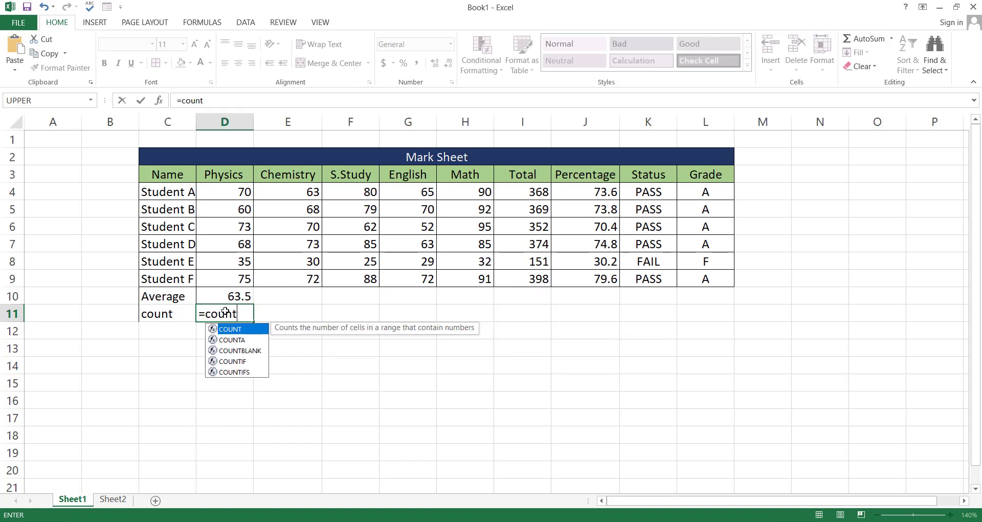
type("(")
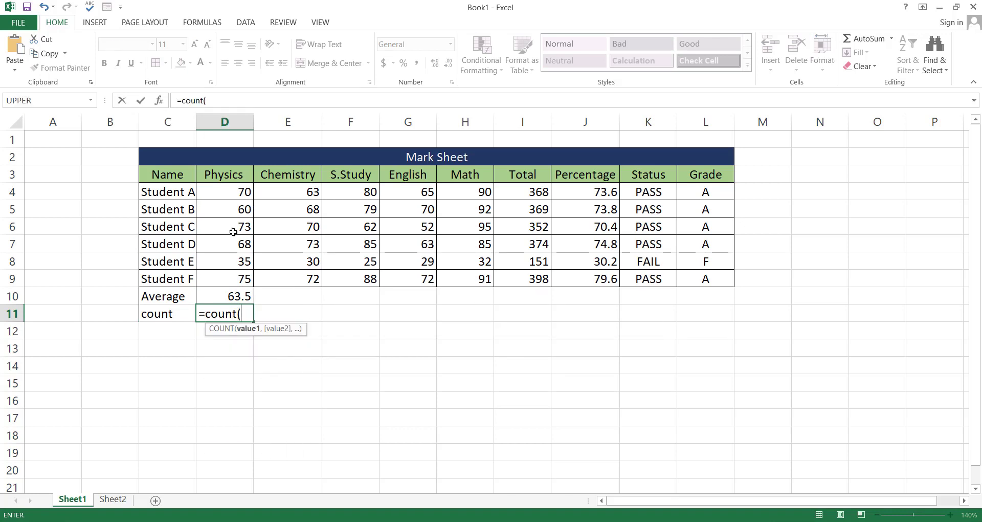
left_click_drag(232, 193, 231, 280)
type(")")
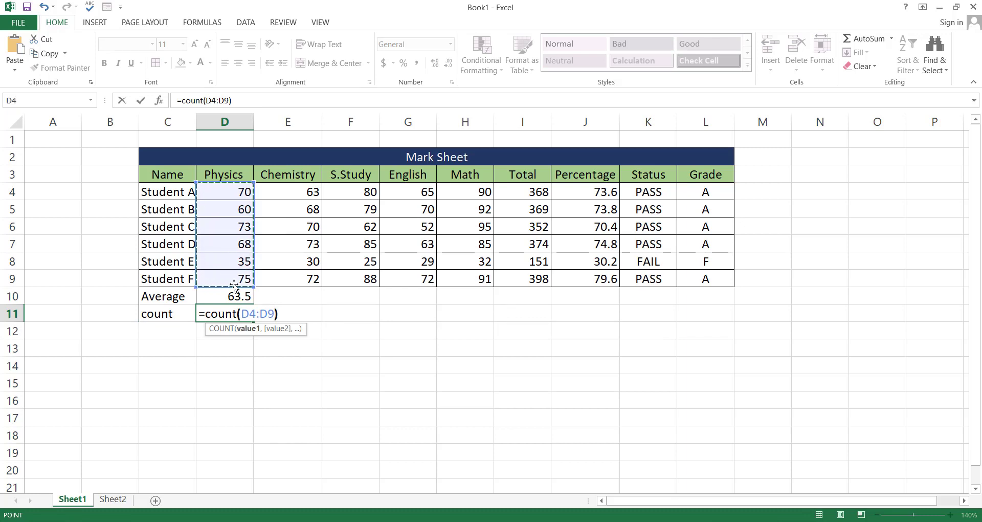
key("Return")
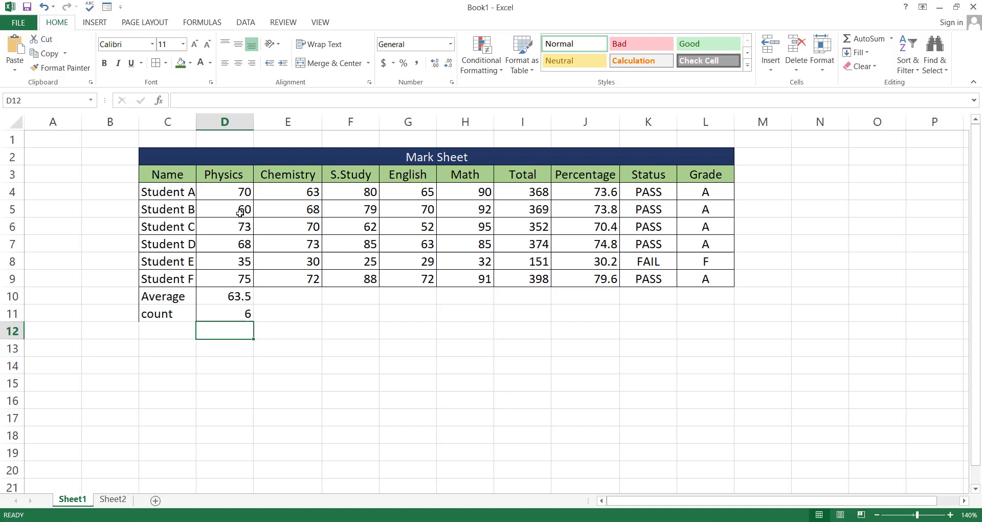
left_click(245, 313)
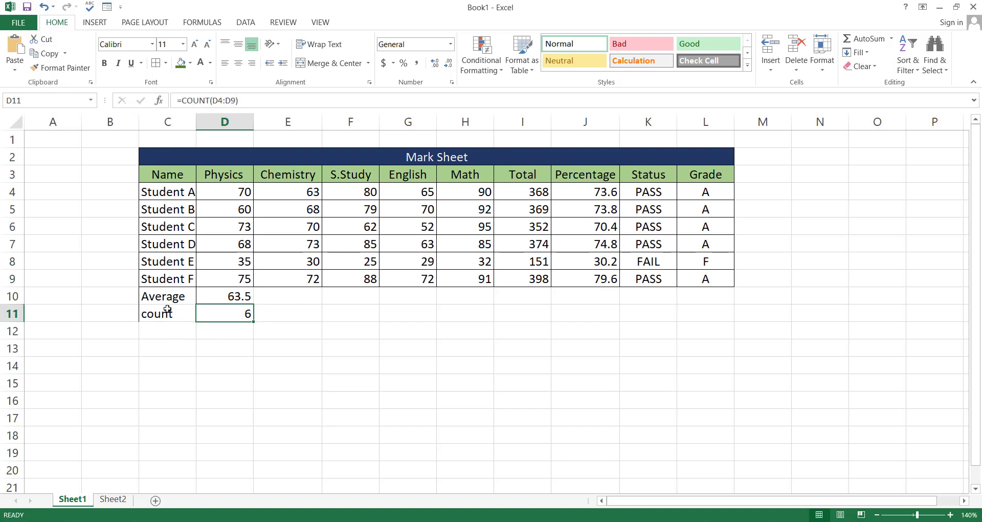
Replace E11's =COUNT(C4:C9), which gave 0, with =COUNTA(C4:C9), returning 6
left_click_drag(176, 187, 176, 281)
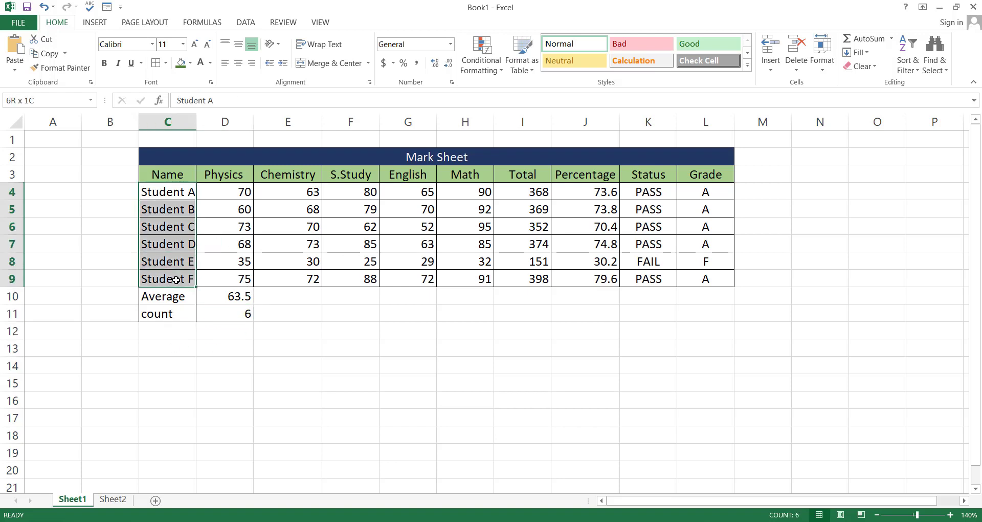
left_click(276, 312)
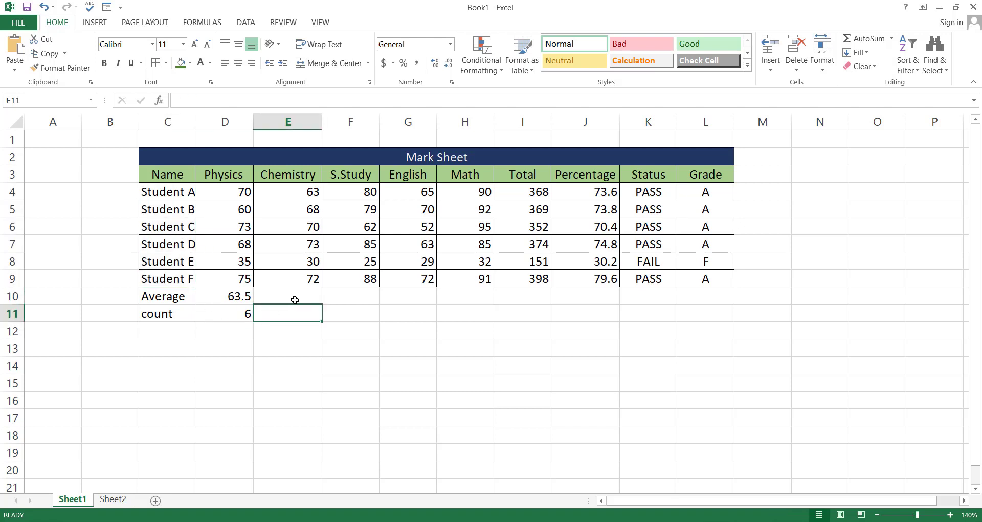
type("=count(")
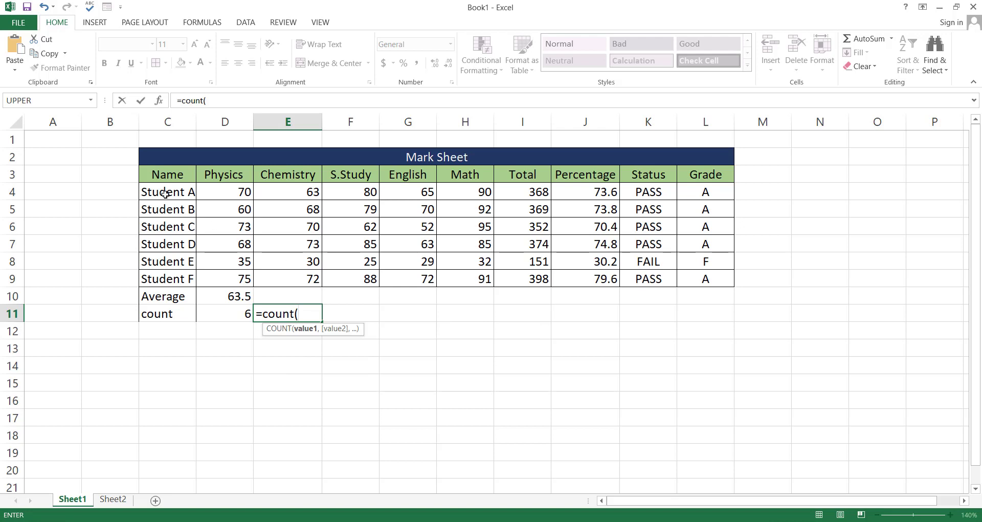
left_click_drag(162, 193, 170, 280)
type(")")
key("Return")
left_click(289, 307)
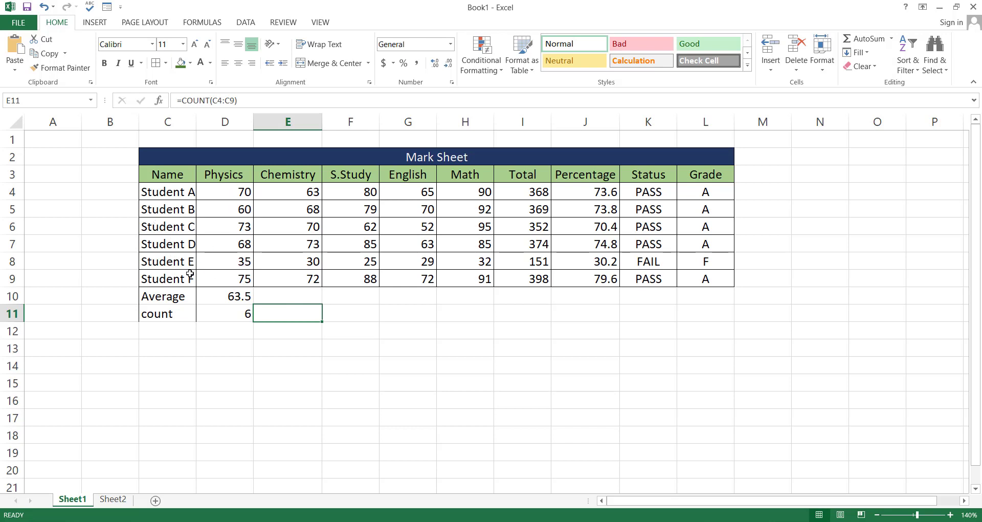
key("Delete")
type("=counta")
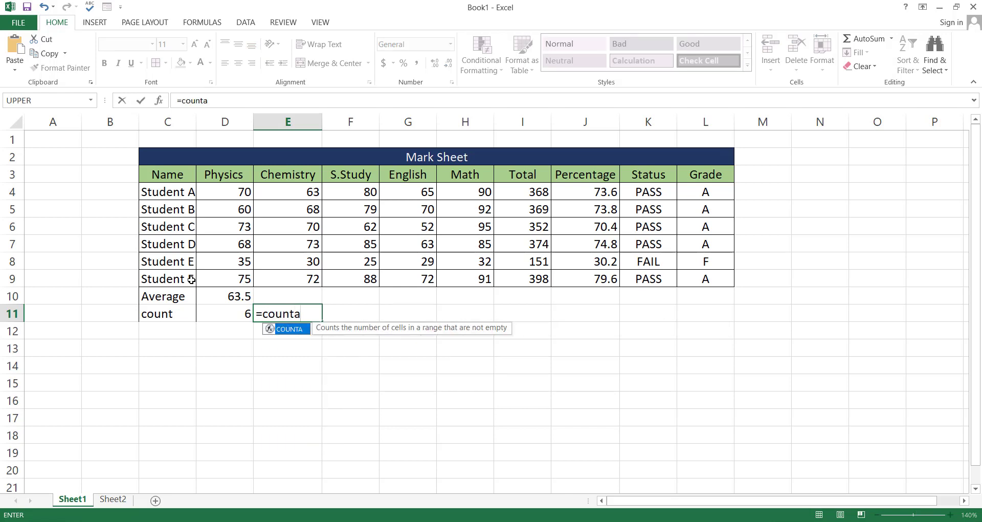
type("(")
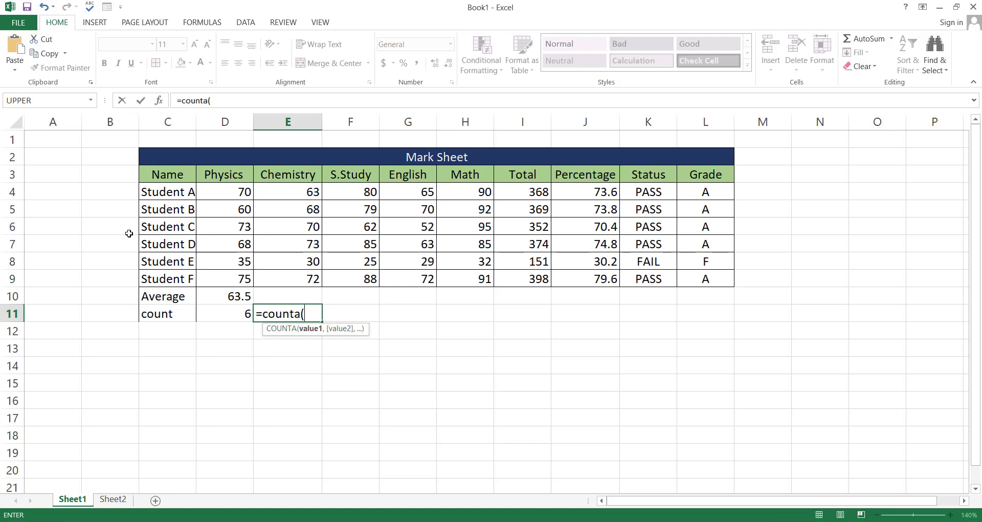
left_click_drag(161, 192, 170, 277)
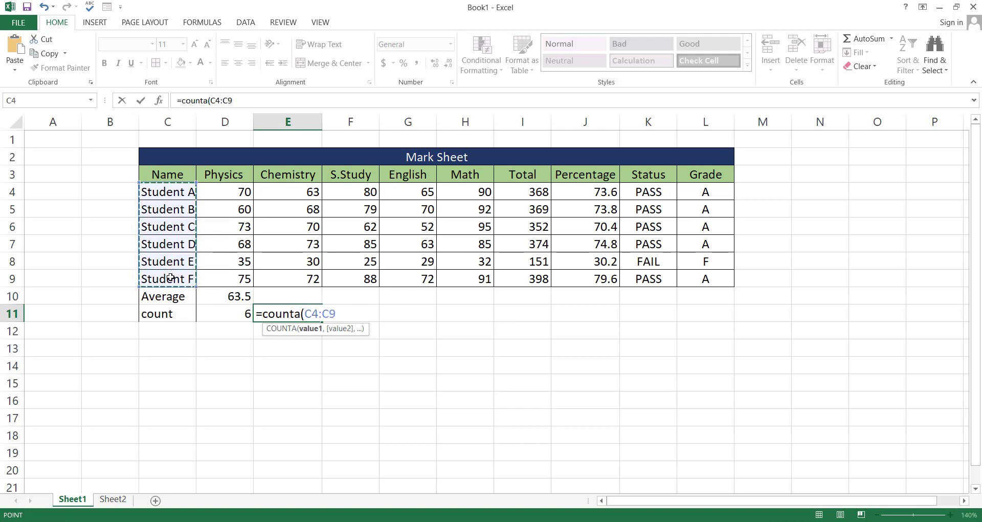
type(")")
key("Return")
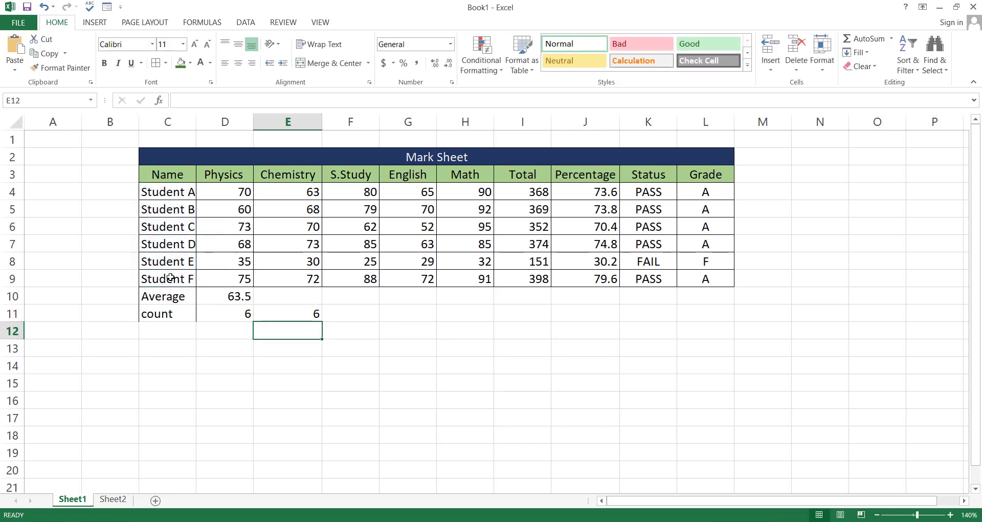
Insert a blank row above Student C in the mark sheet
left_click(169, 226)
right_click(12, 226)
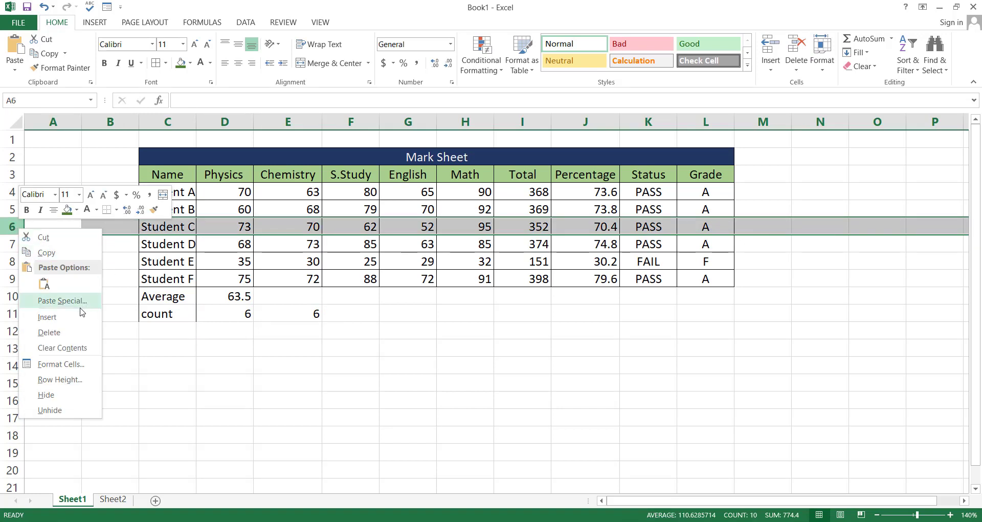
key("Escape")
key("ctrl+plus")
Label the row 'countblank' and enter =COUNTBLANK(D4:D10) in D13, returning 1
left_click(168, 349)
type("cou")
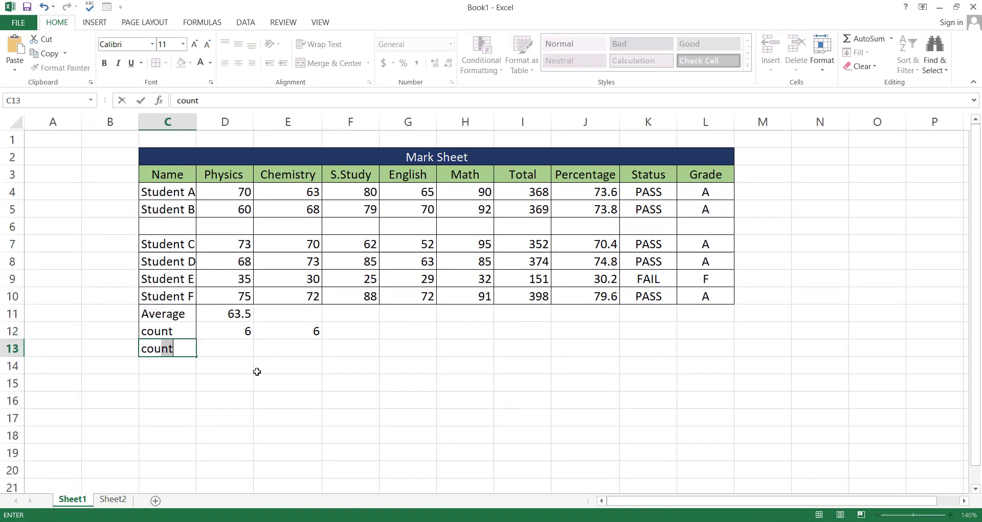
type("ntblank")
left_click(247, 348)
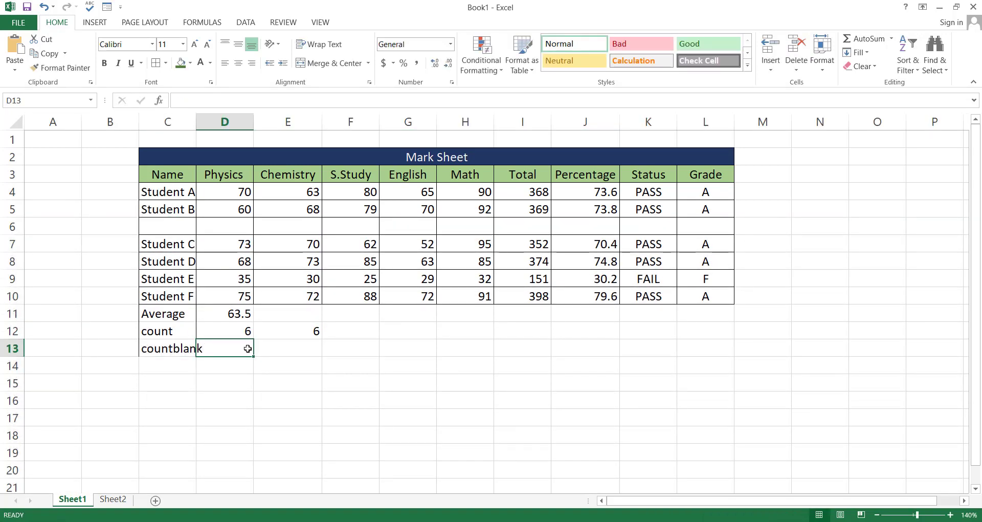
type("=c")
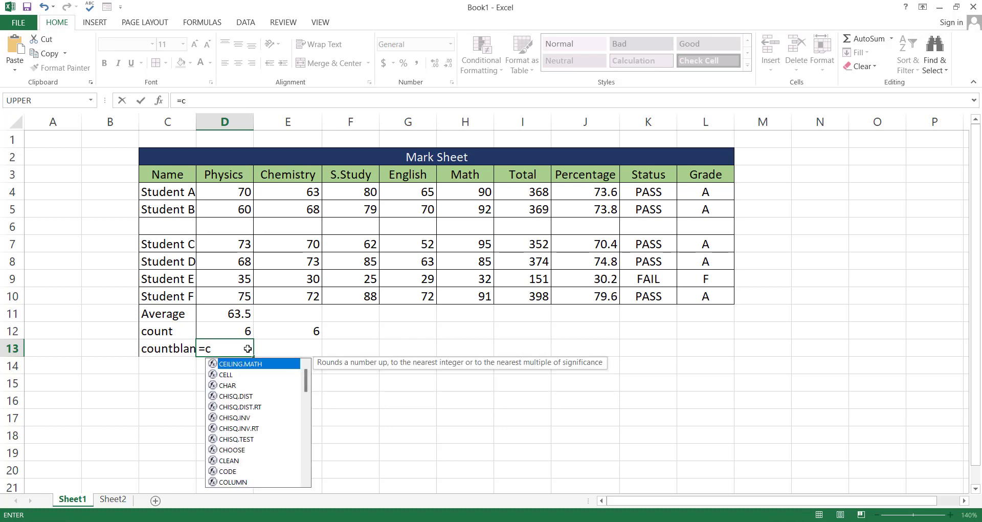
type("ountblac")
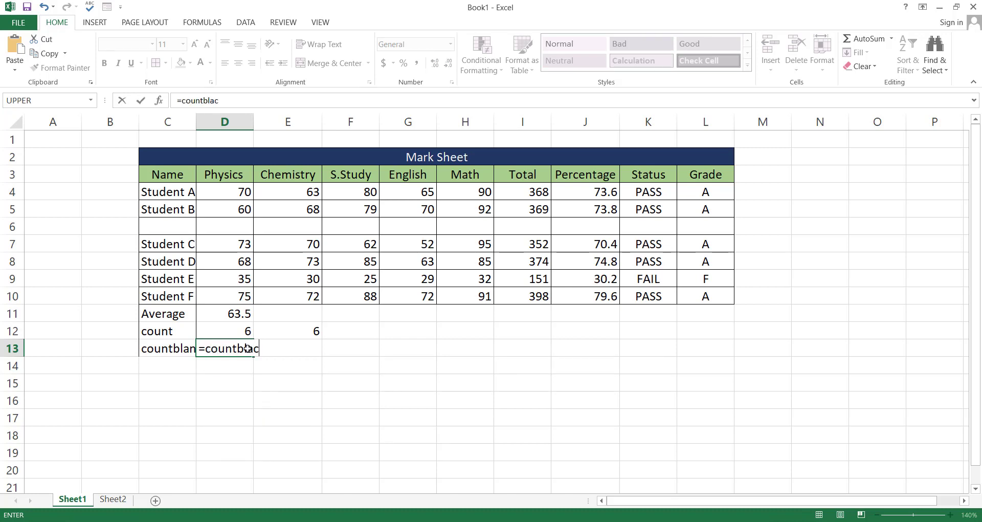
key("BackSpace")
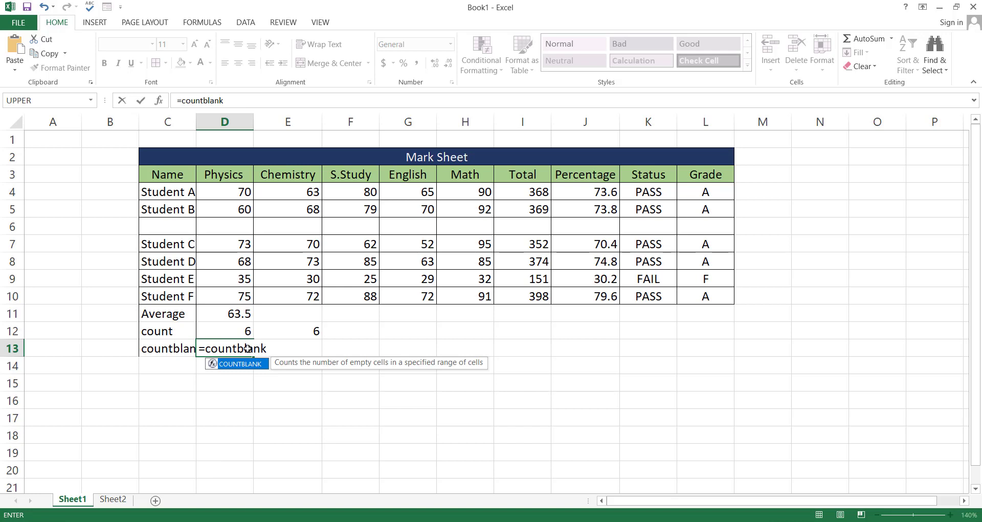
type("nk(")
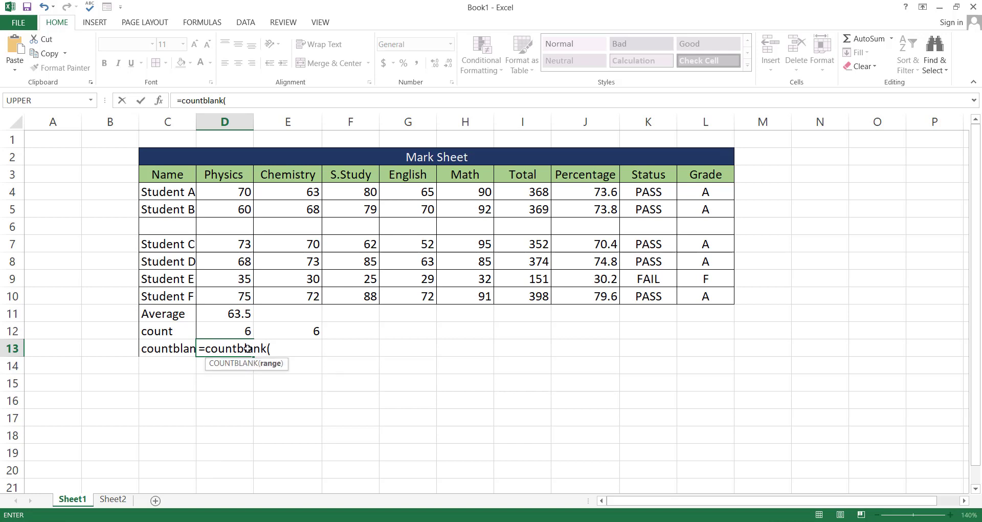
left_click_drag(248, 191, 244, 301)
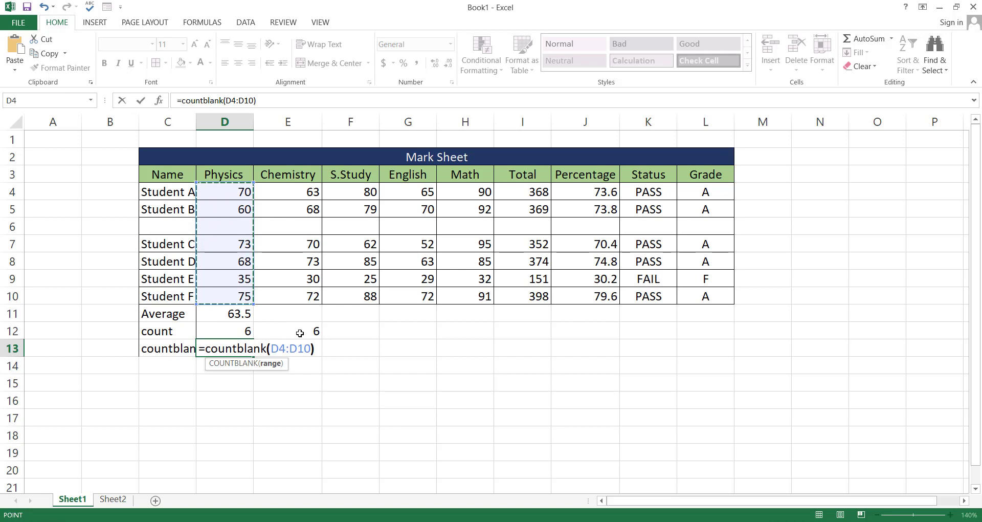
key("Return")
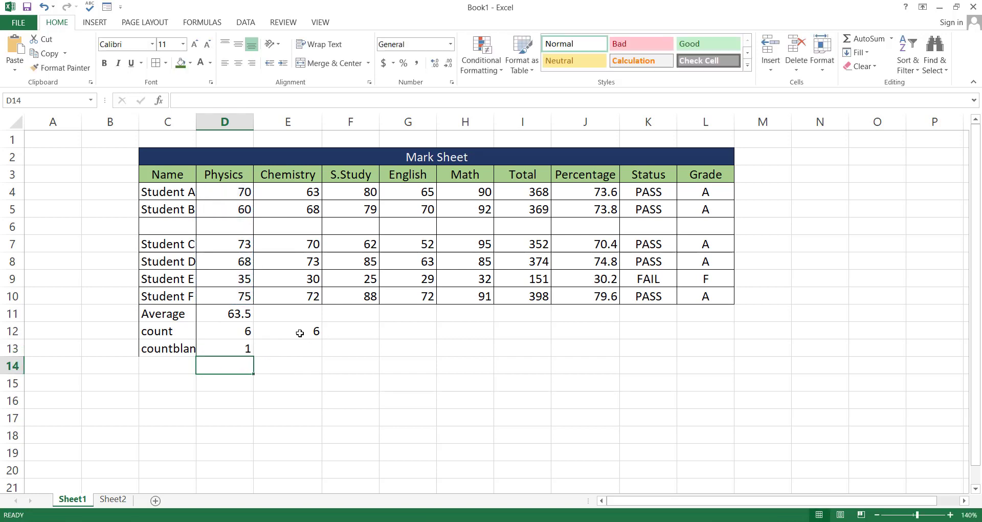
left_click(229, 353)
key("Down")
left_click(170, 361)
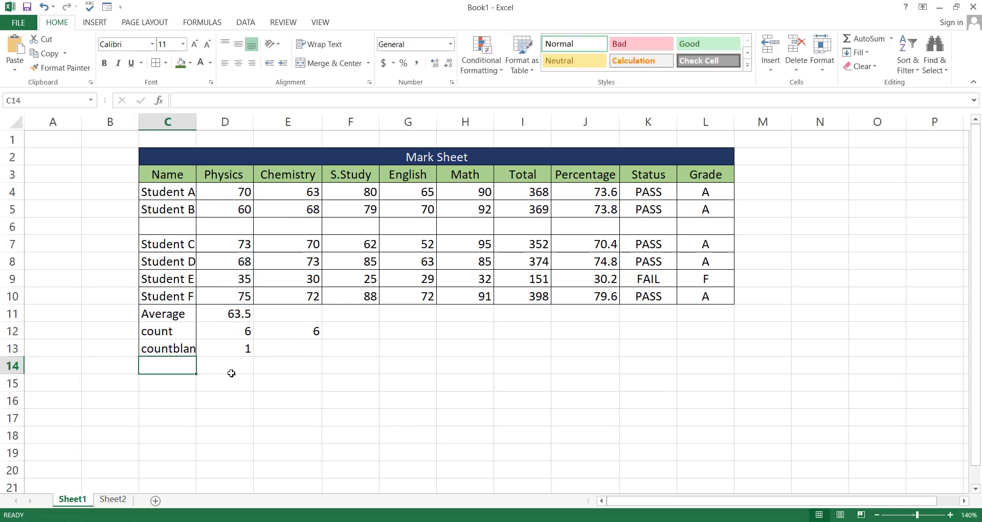
On Sheet2, enter =SUMIF(C3:C11,C14,D3:D11) in D14 under the sumif heading
key("ctrl+Page_Down")
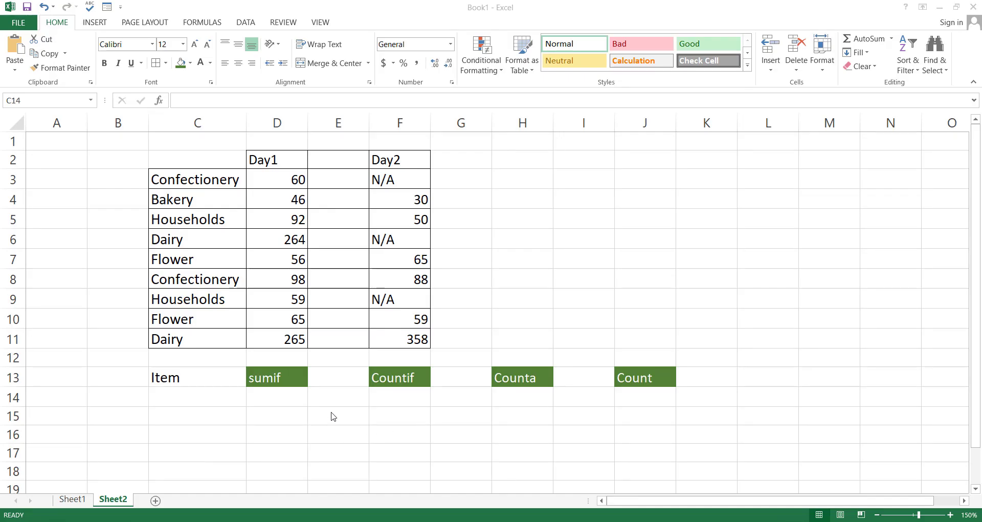
left_click(277, 401)
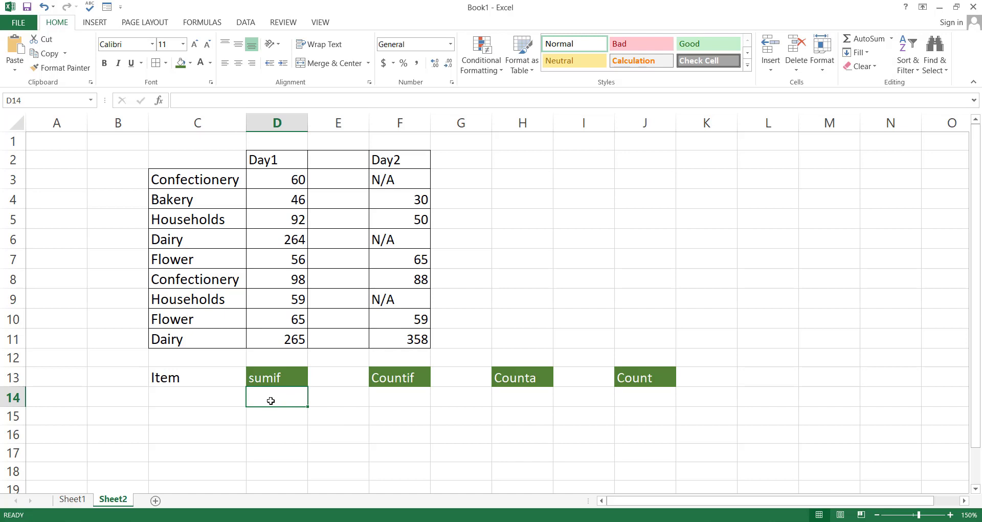
type("=sumif")
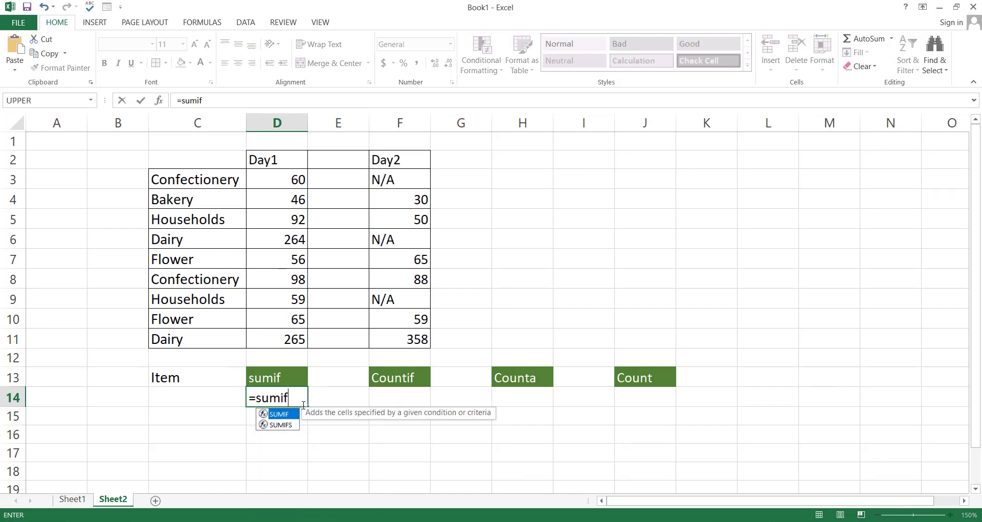
type("(")
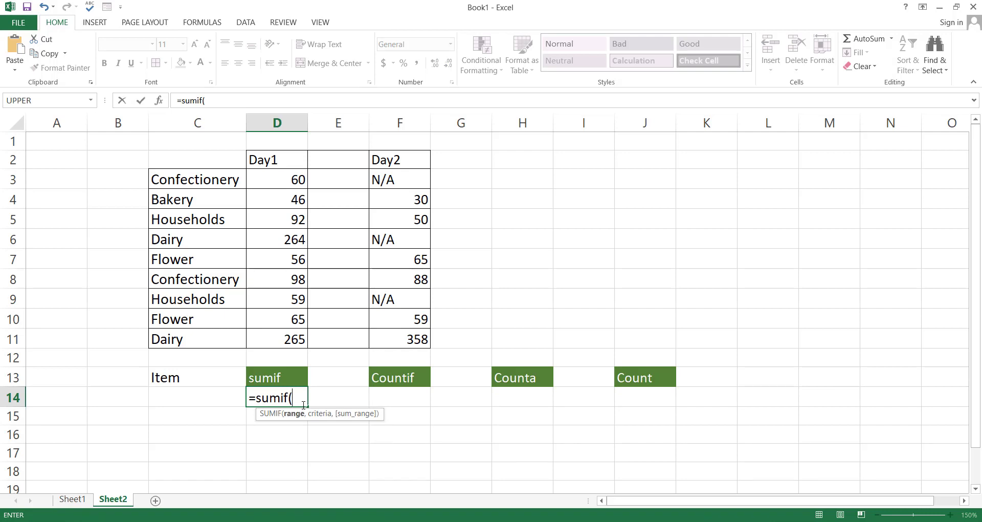
left_click_drag(202, 180, 207, 337)
type(",")
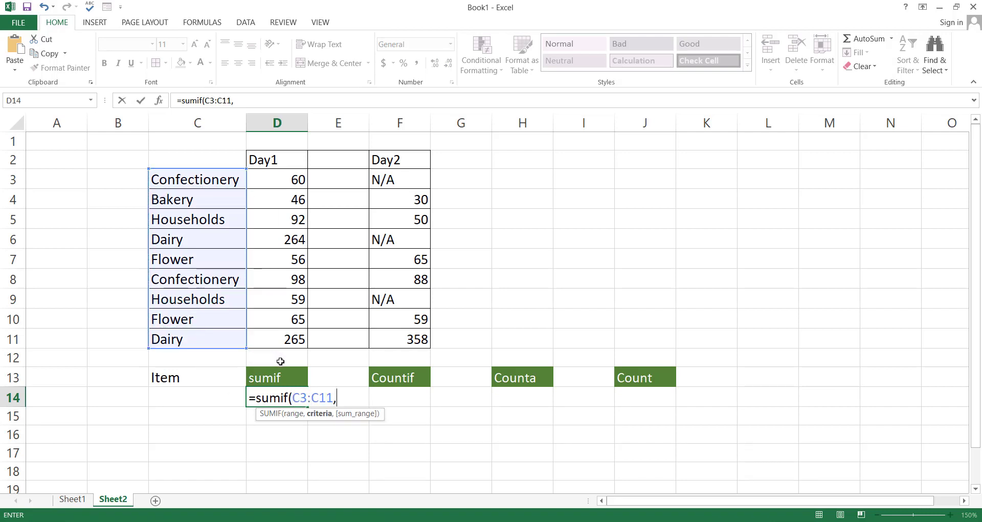
left_click(211, 403)
type(",")
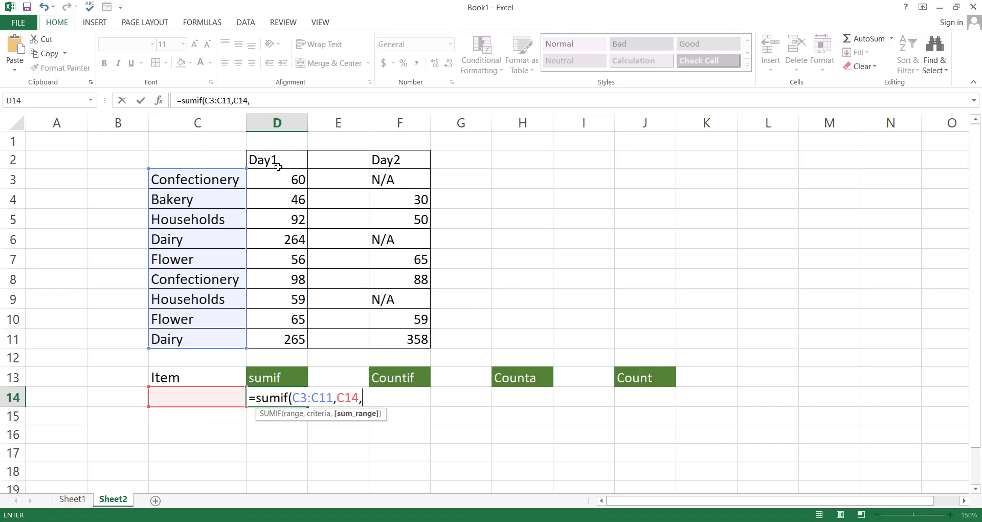
left_click_drag(279, 180, 282, 338)
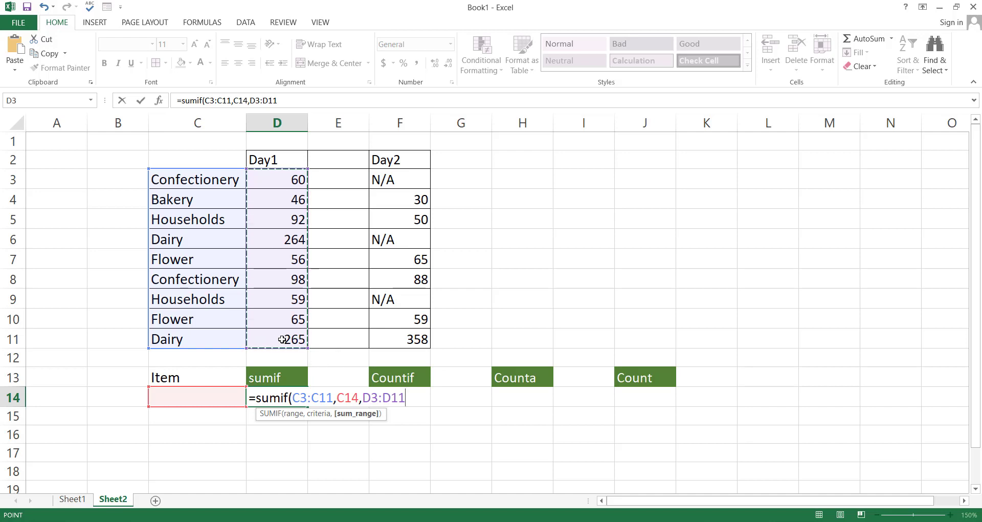
type(")")
key("Return")
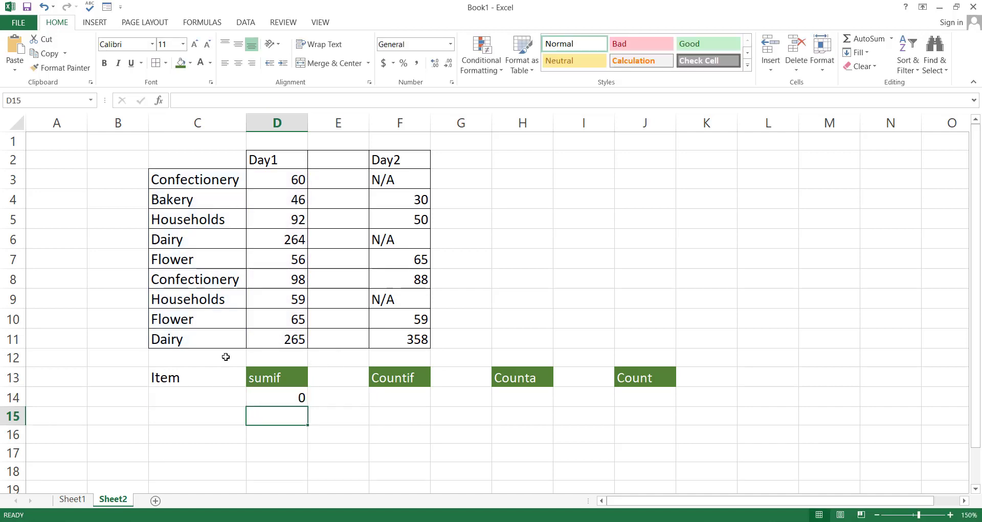
Enter dairy as the Item in C14 and check the Dairy Day1 values
left_click(207, 404)
type("dairy")
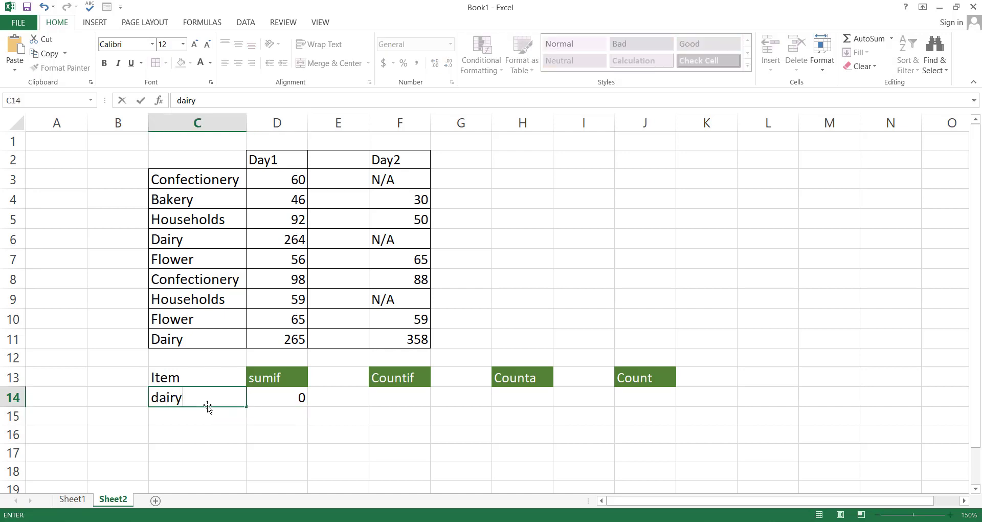
key("Return")
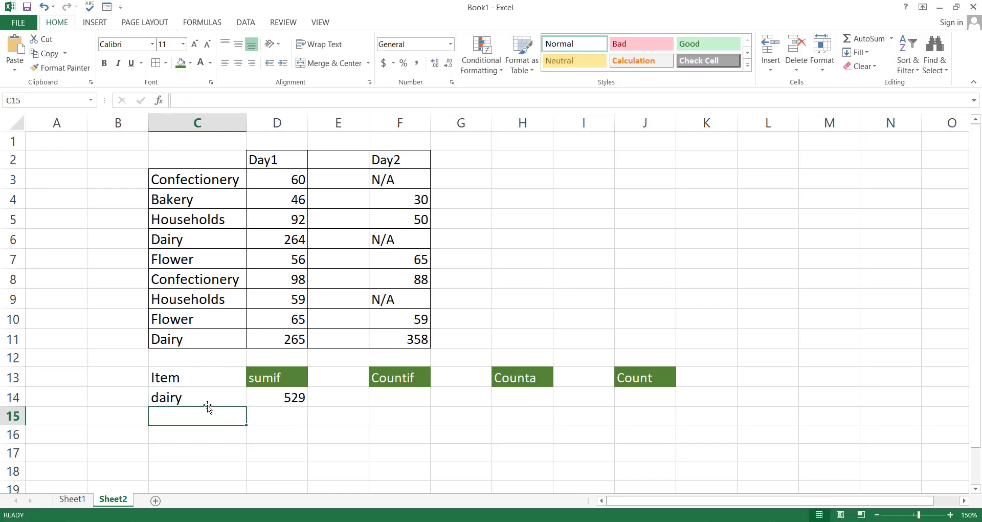
left_click(271, 343)
left_click(286, 240)
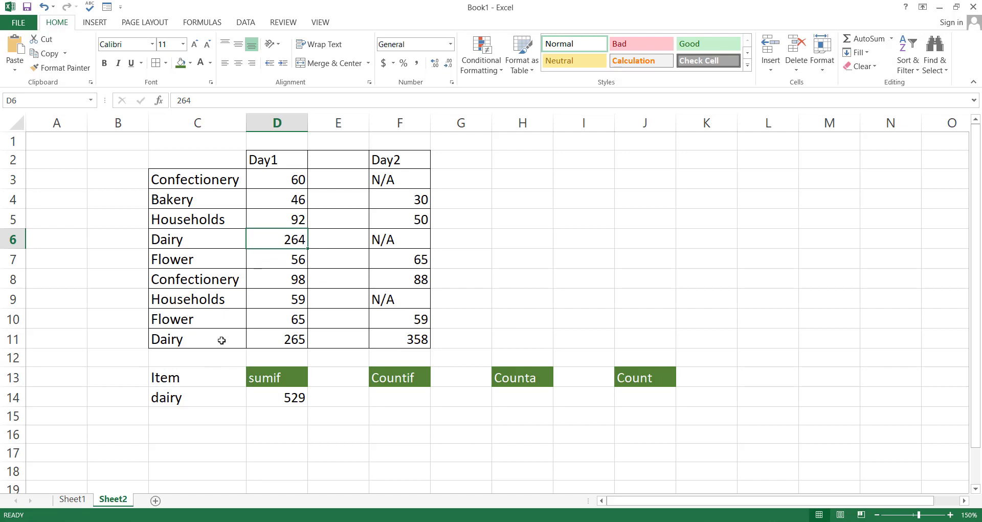
Replace the Item with bakery and compare the Bakery row's Day1 value
double_click(203, 404)
key("BackSpace")
key("BackSpace")
key("BackSpace")
key("BackSpace")
key("BackSpace")
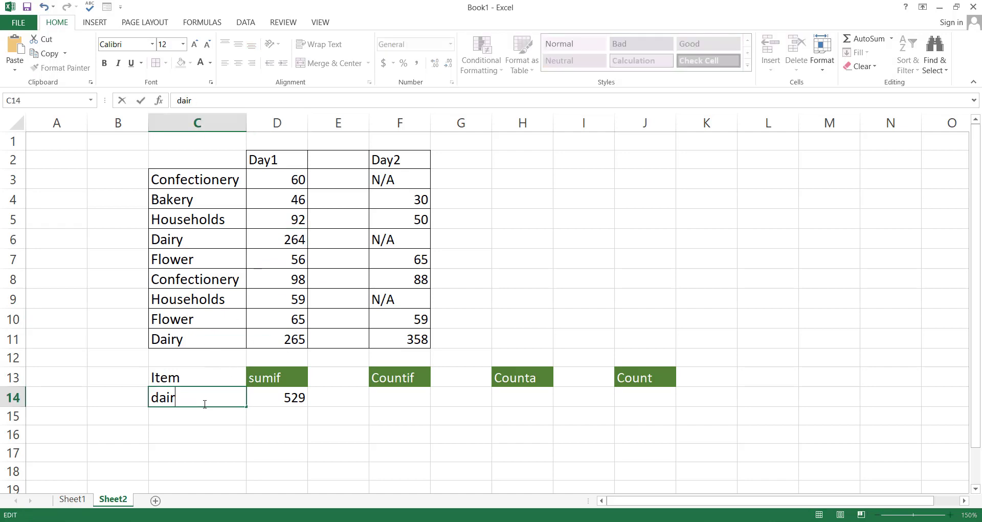
type("bakery")
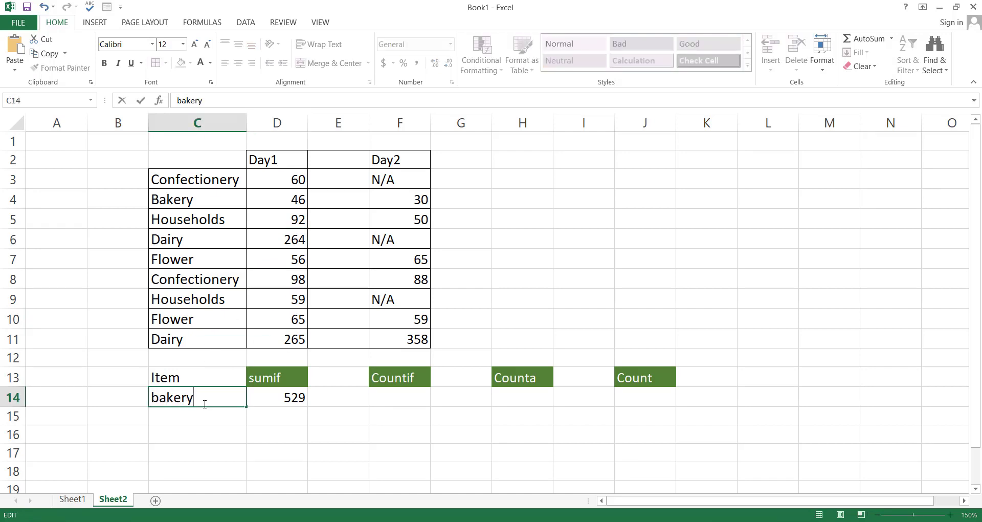
key("Return")
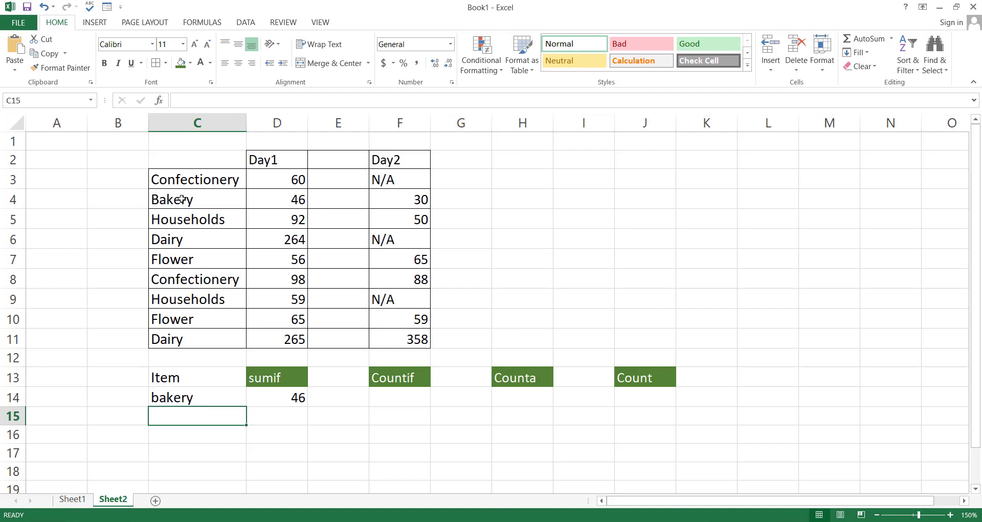
left_click_drag(182, 199, 299, 199)
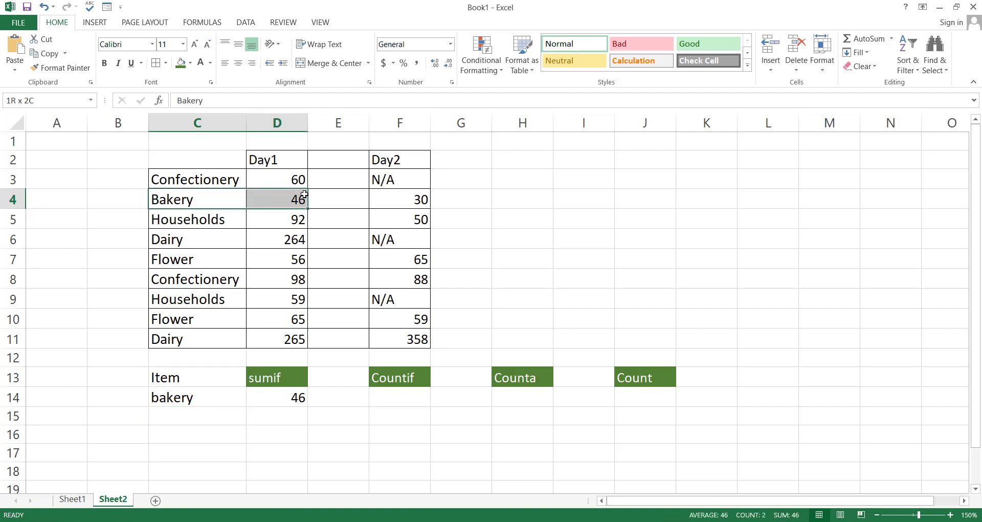
Change the Item in C14 to flower so the SUMIF returns 121
left_click(218, 396)
double_click(217, 397)
left_click_drag(217, 397, 150, 397)
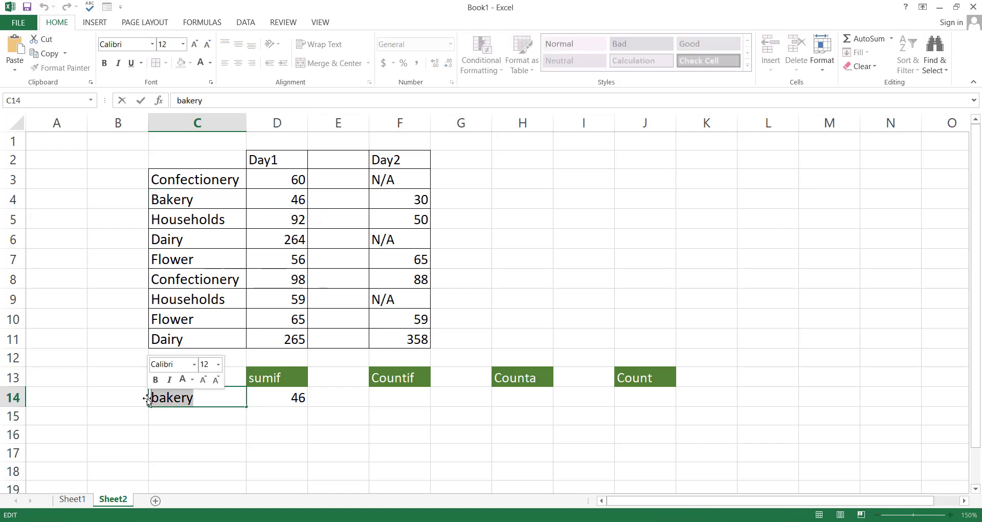
key("BackSpace")
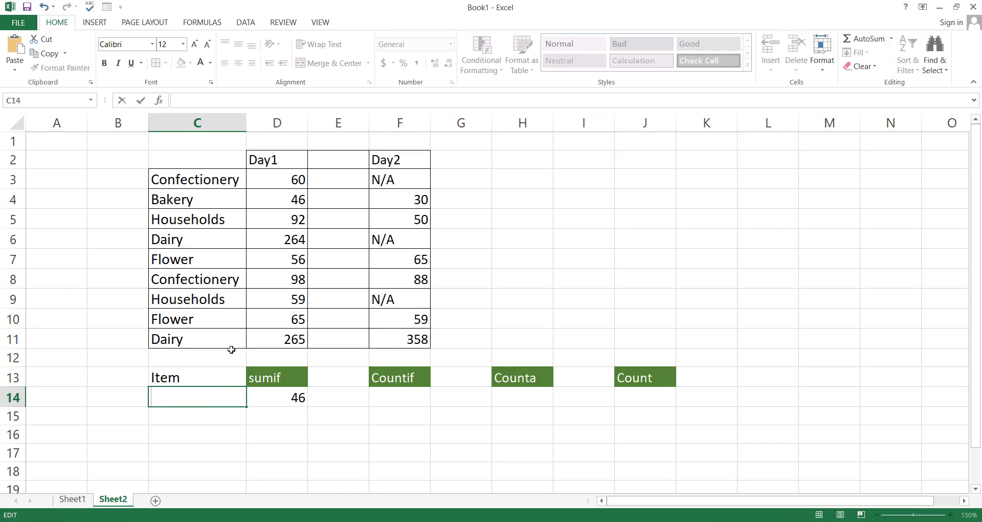
type("flower")
key("Return")
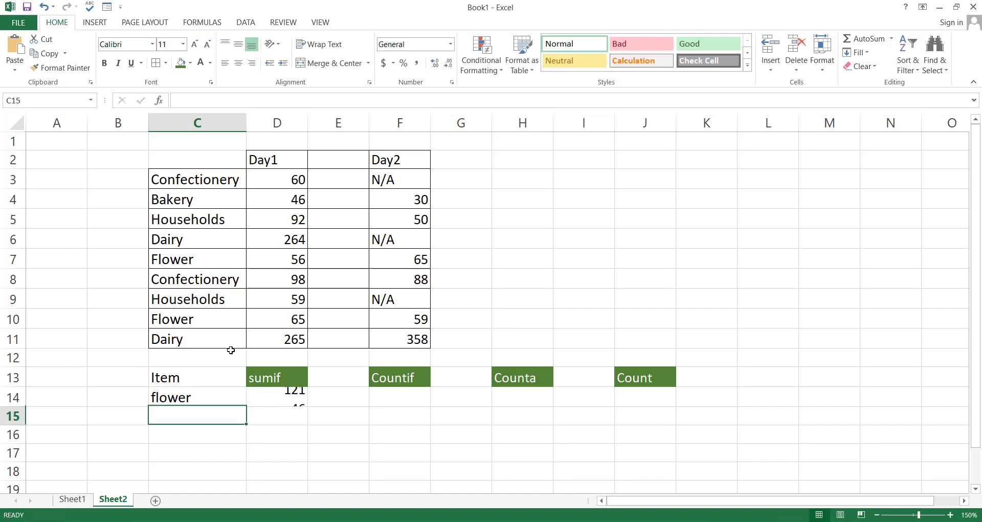
left_click(401, 398)
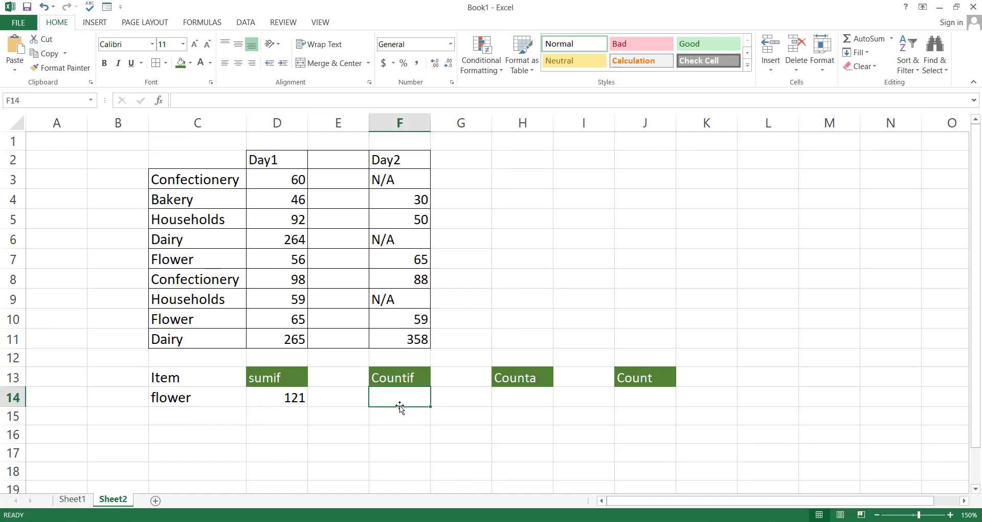
Enter =COUNTIF(C3:C11,E14) in F14 under the Countif heading
type("=count")
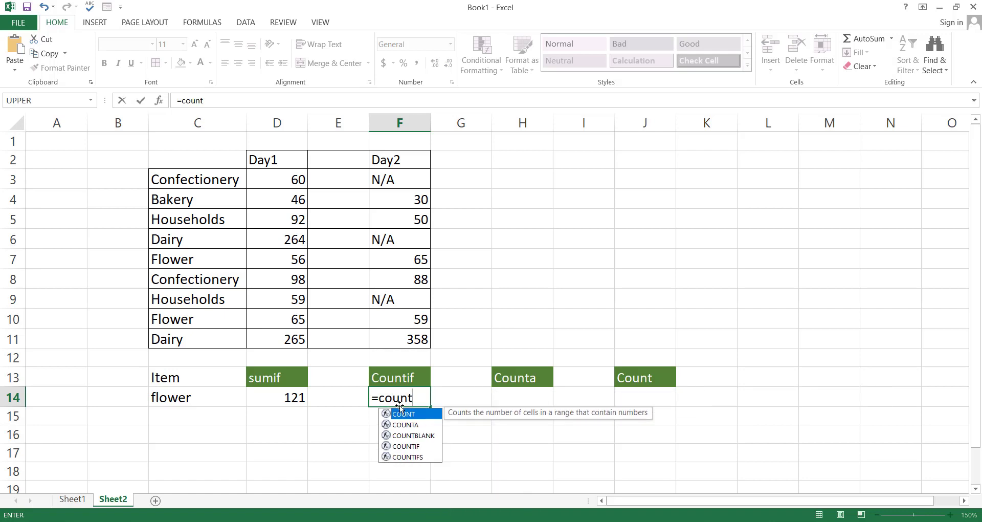
type("if(")
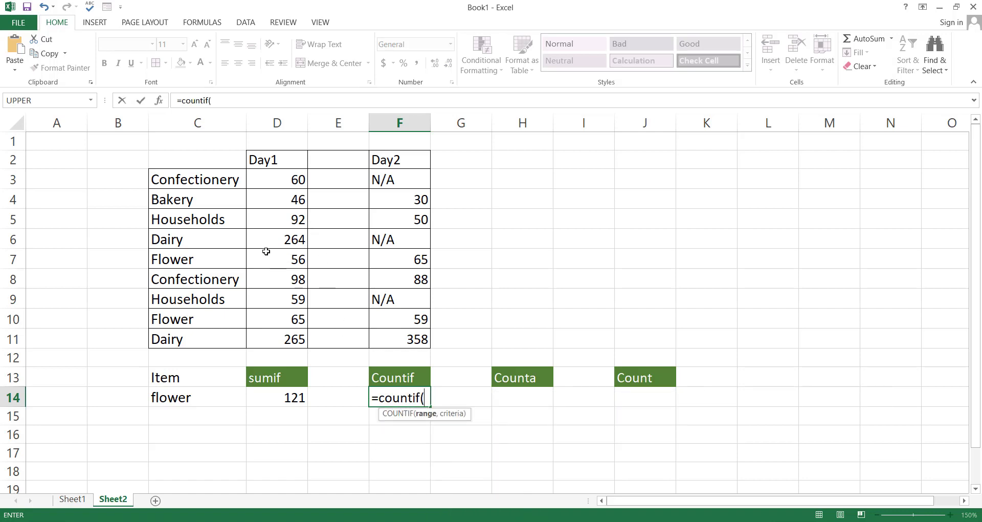
left_click_drag(212, 179, 246, 333)
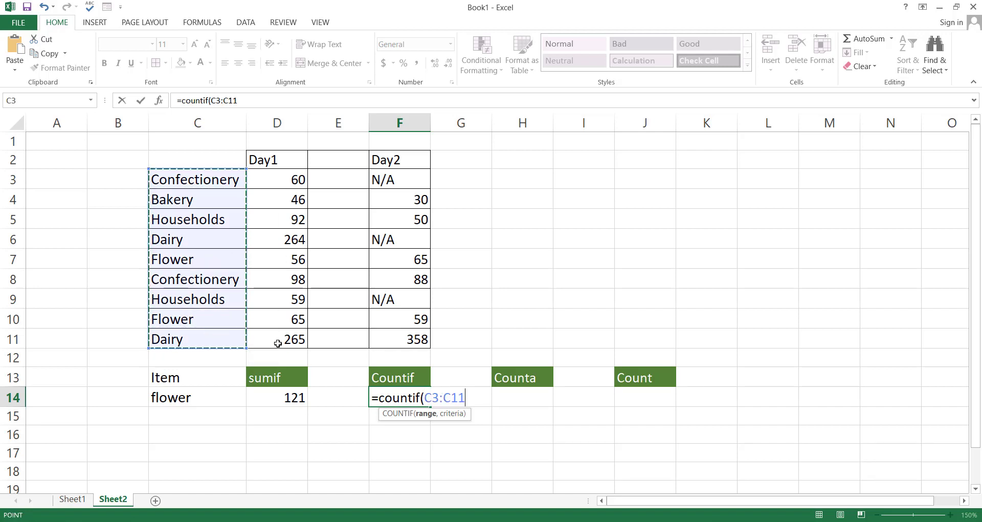
type(",")
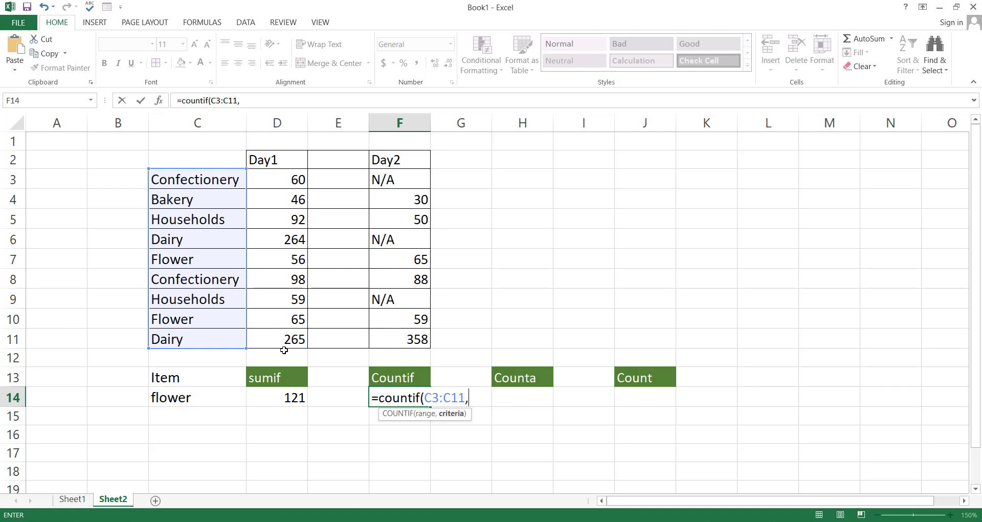
left_click(329, 397)
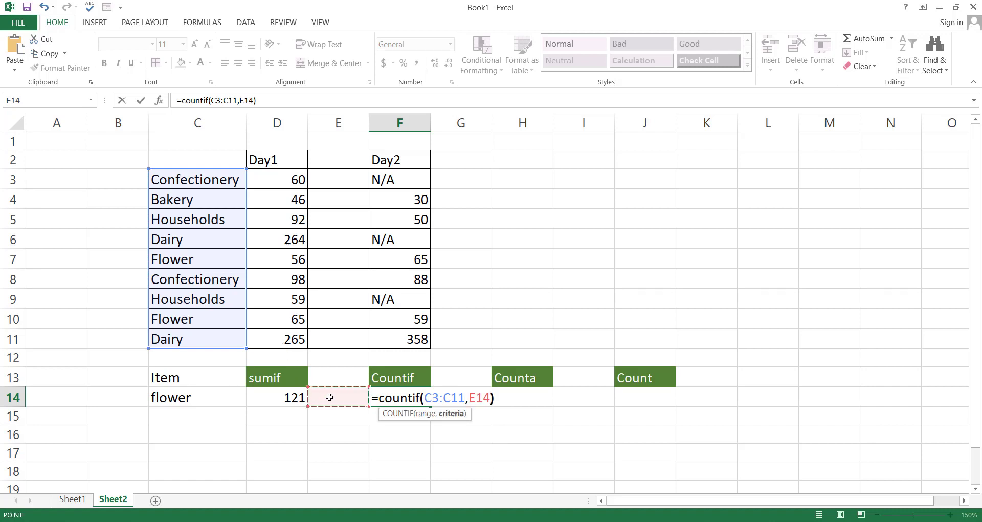
key("Return")
left_click(329, 397)
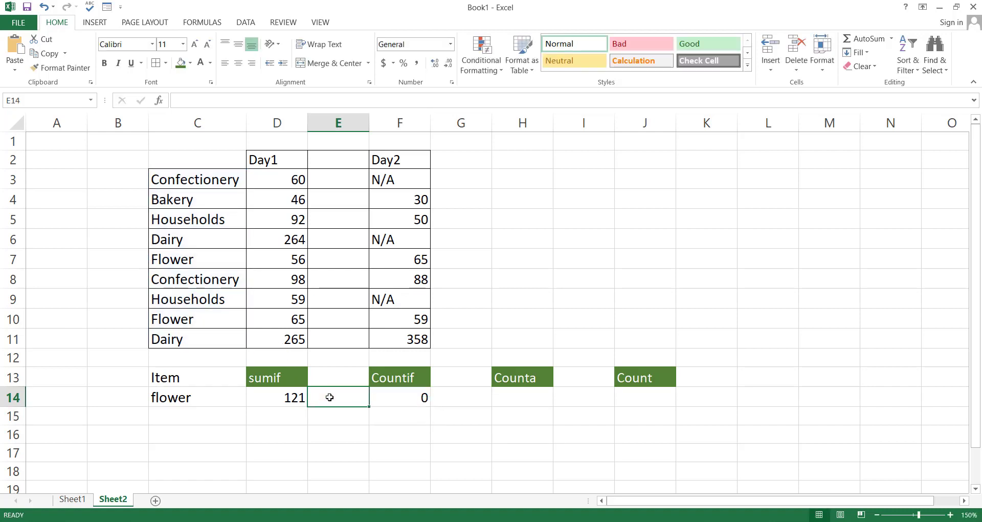
Enter dairy as the COUNTIF criterion in E14 and check the two Dairy rows
type("dairy")
key("Return")
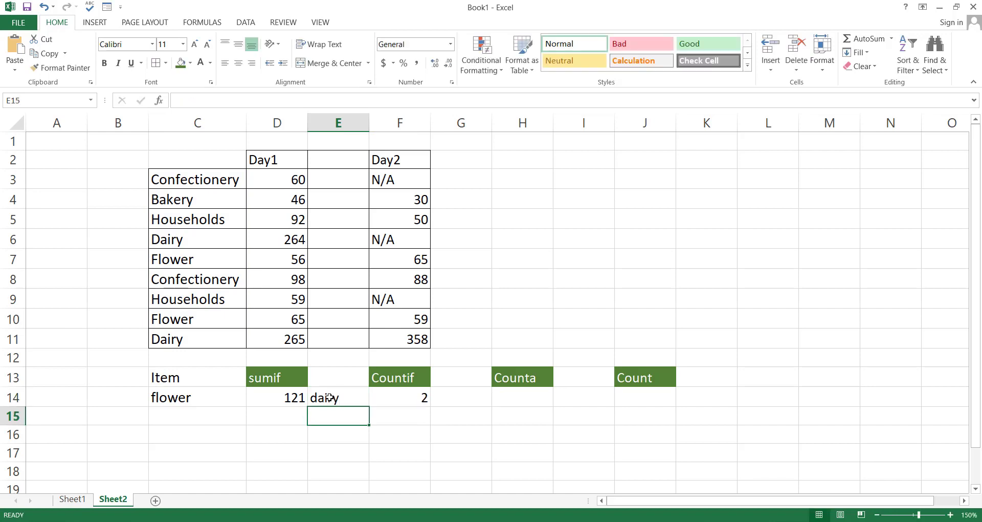
left_click_drag(207, 345, 278, 336)
left_click_drag(174, 240, 286, 240)
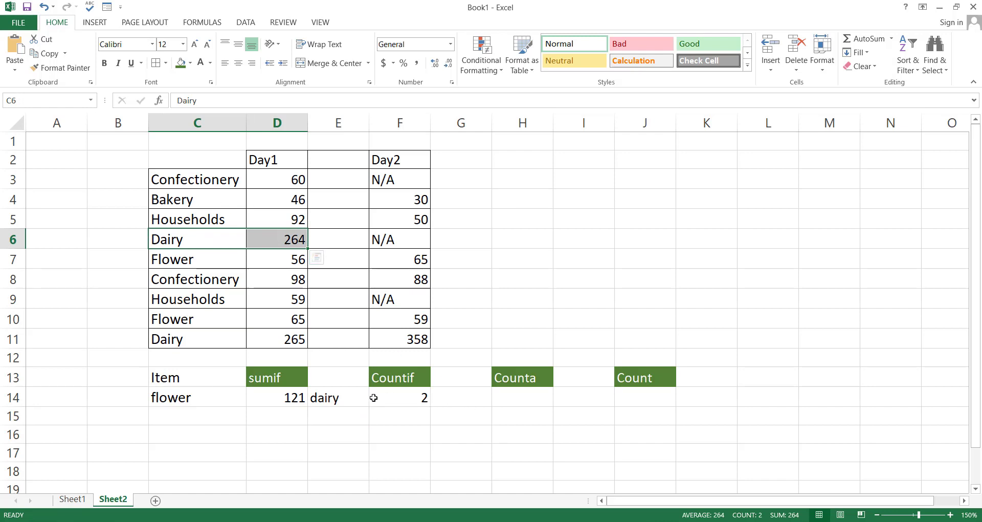
Change the E14 criterion to bakery, dropping the Countif result to 1
left_click(355, 398)
double_click(354, 399)
key("BackSpace")
key("BackSpace")
key("BackSpace")
key("BackSpace")
key("BackSpace")
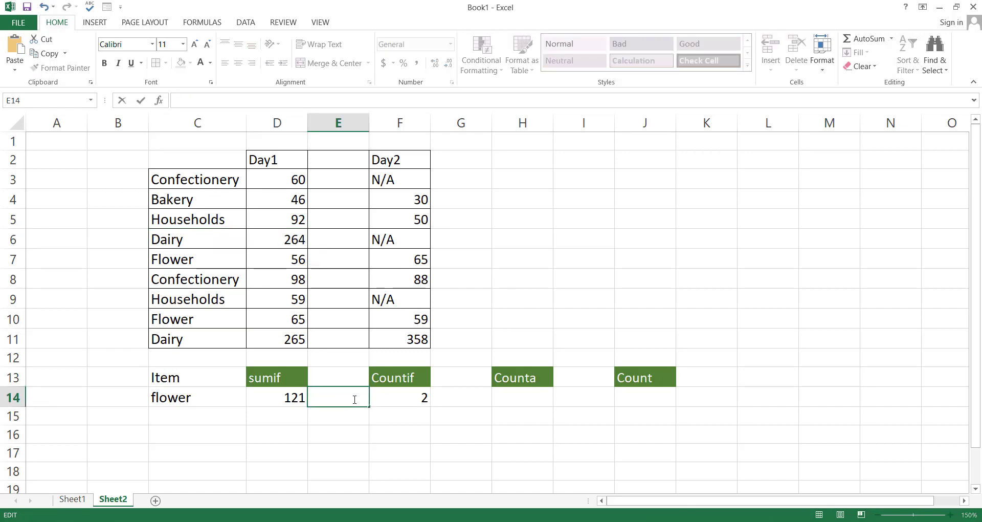
type("bakery")
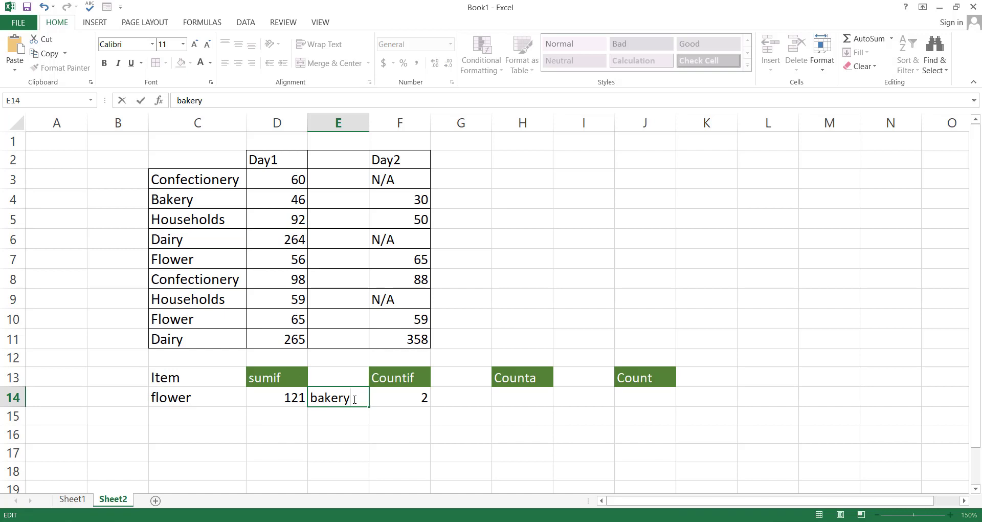
key("Return")
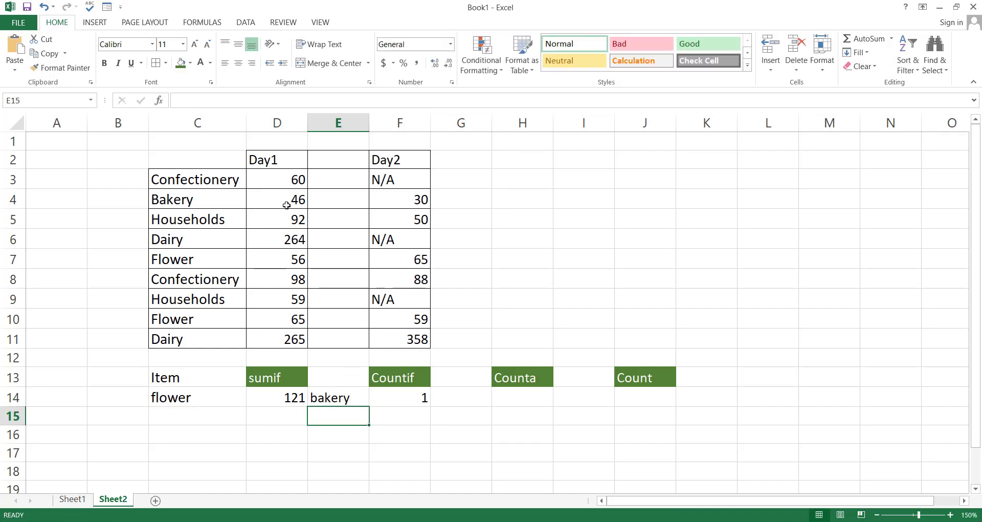
left_click(353, 396)
left_click(520, 397)
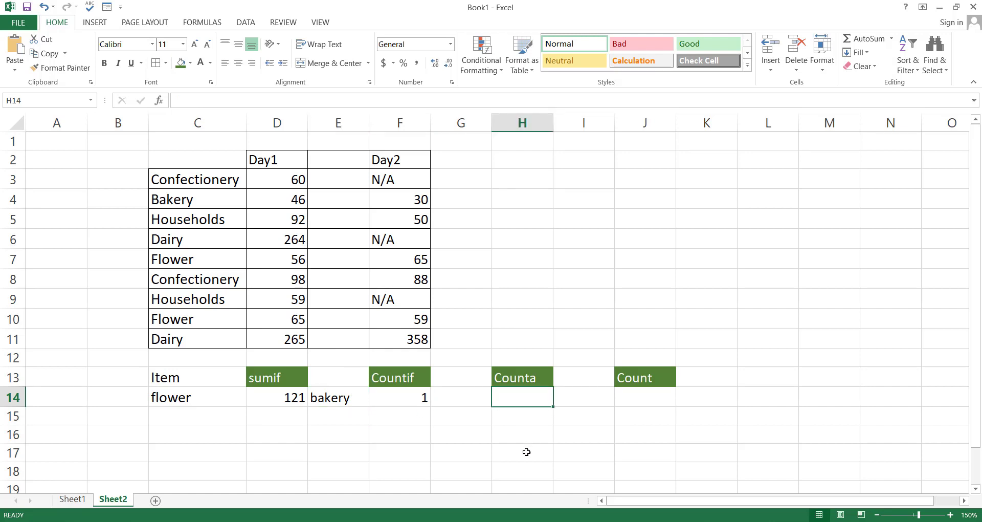
Enter a COUNT formula over the Day1 values D3:D11 in J14
left_click(650, 392)
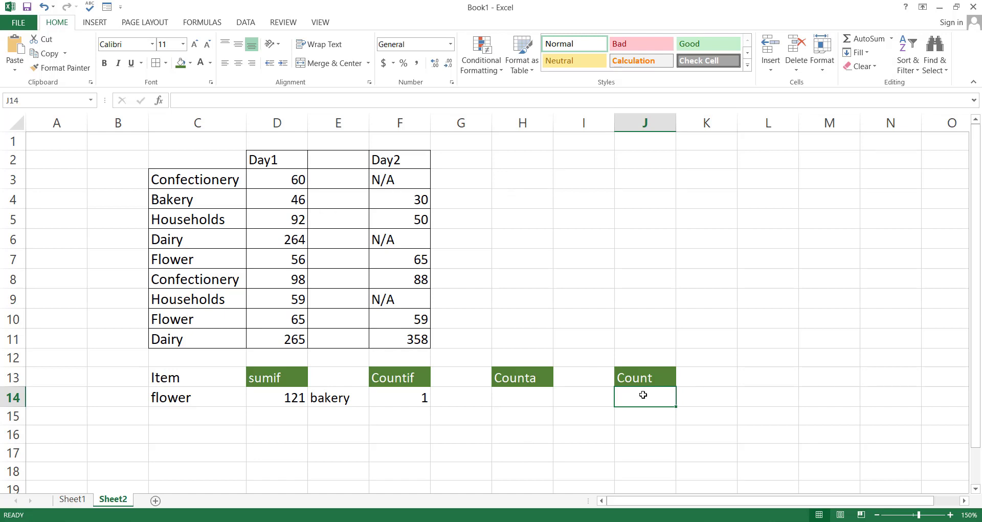
type("=c")
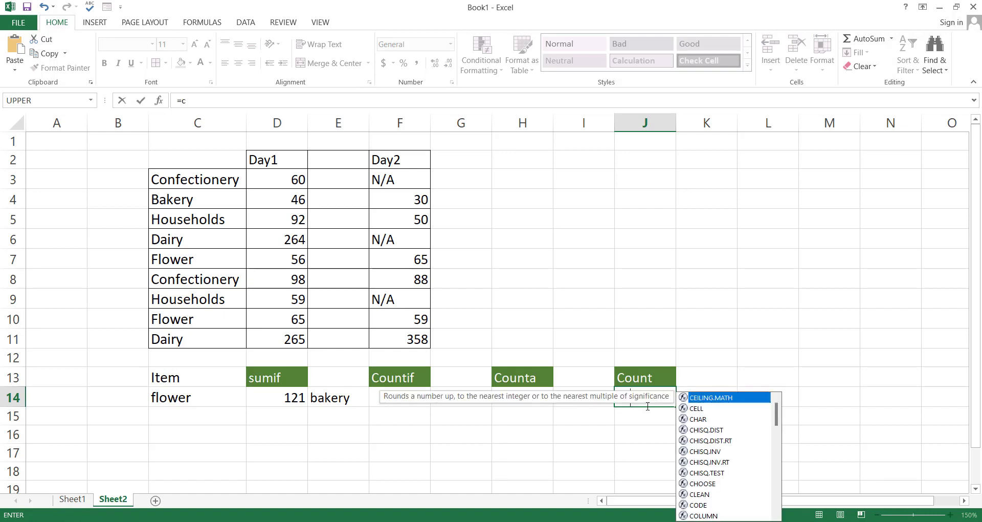
type("ount(")
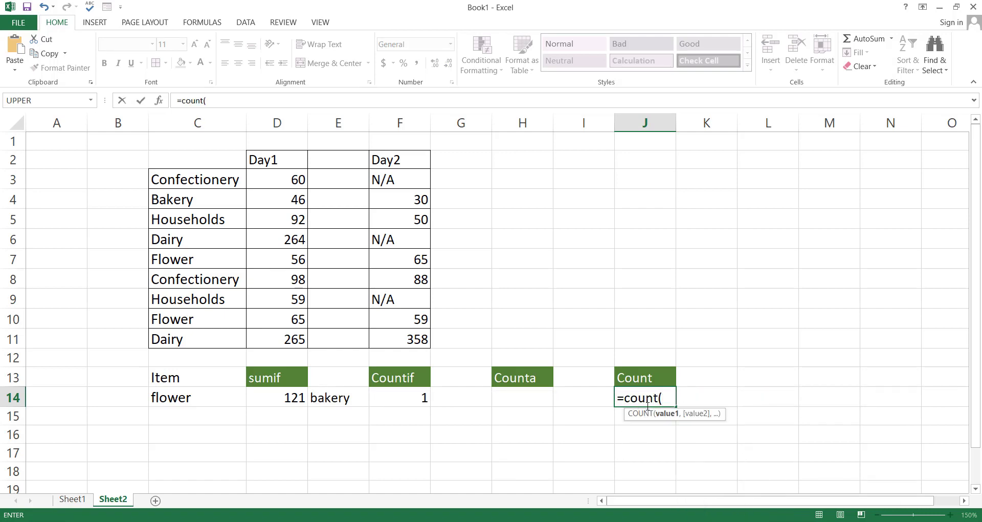
left_click_drag(293, 179, 278, 338)
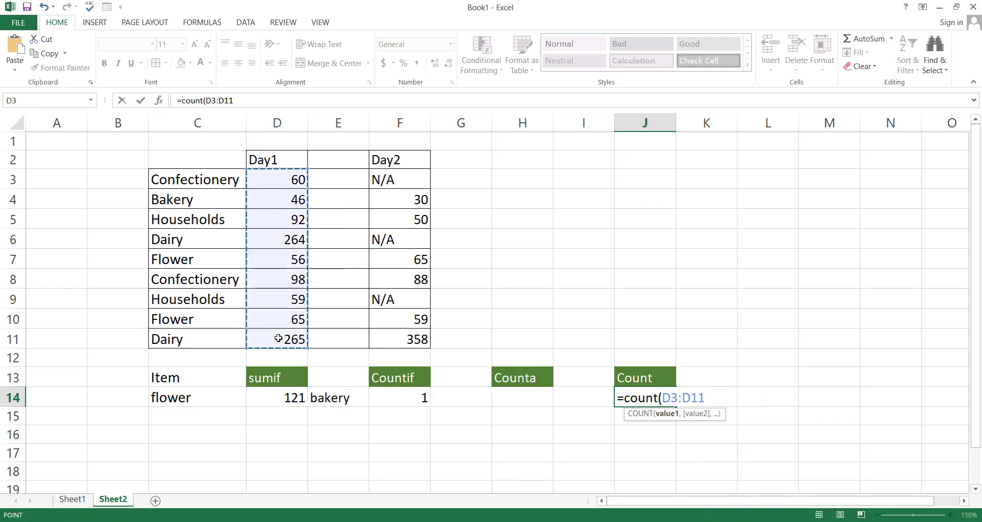
key("Return")
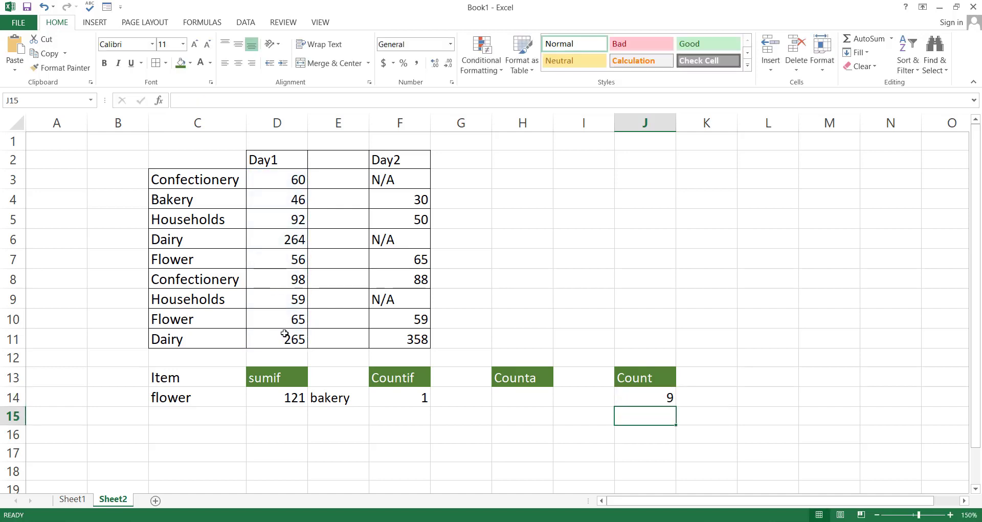
Redo J14 as =COUNT(F3:F11), returning 6, and check the numeric Day2 cells
left_click(643, 397)
type("=")
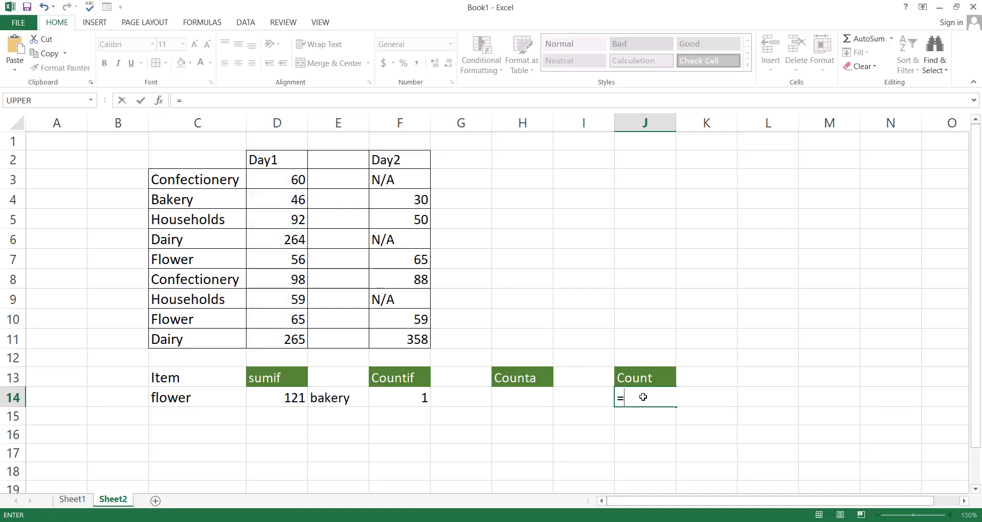
type("count(")
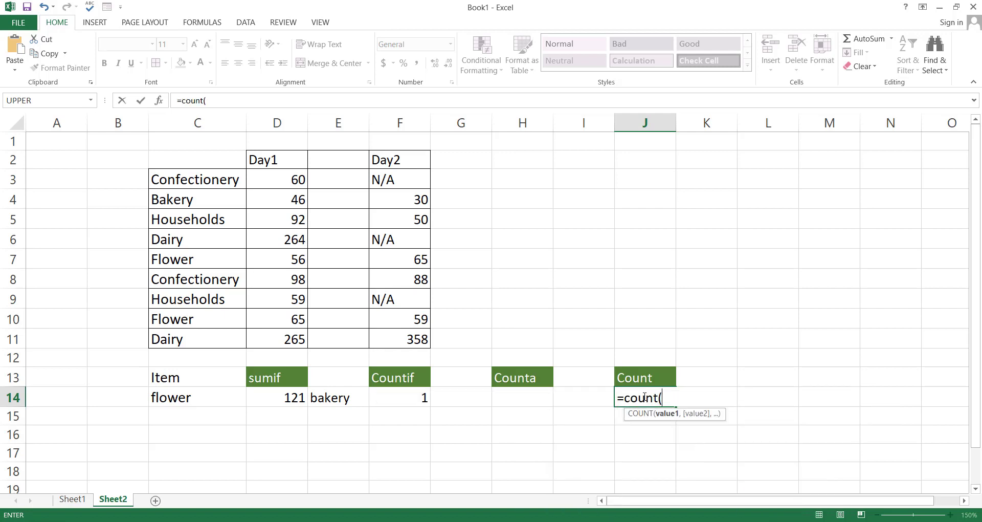
left_click_drag(401, 183, 424, 339)
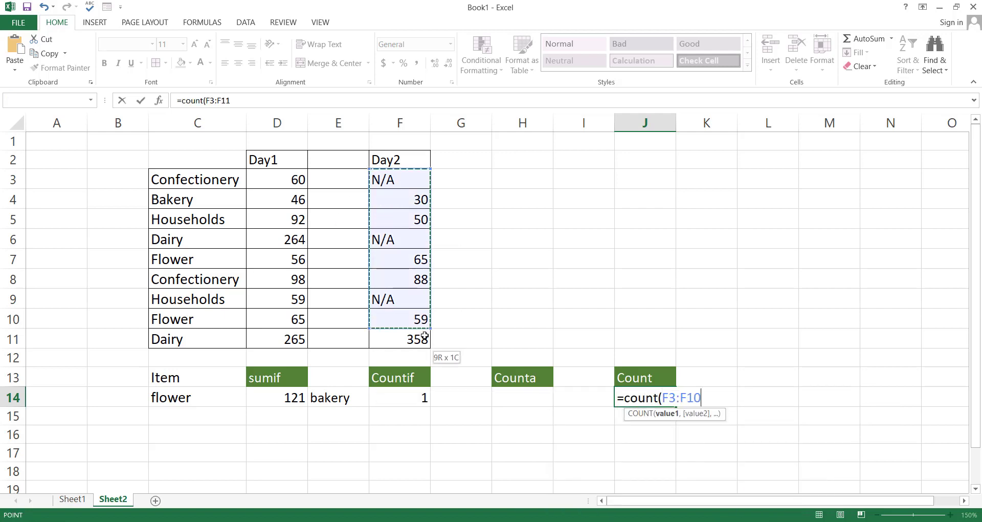
type(")")
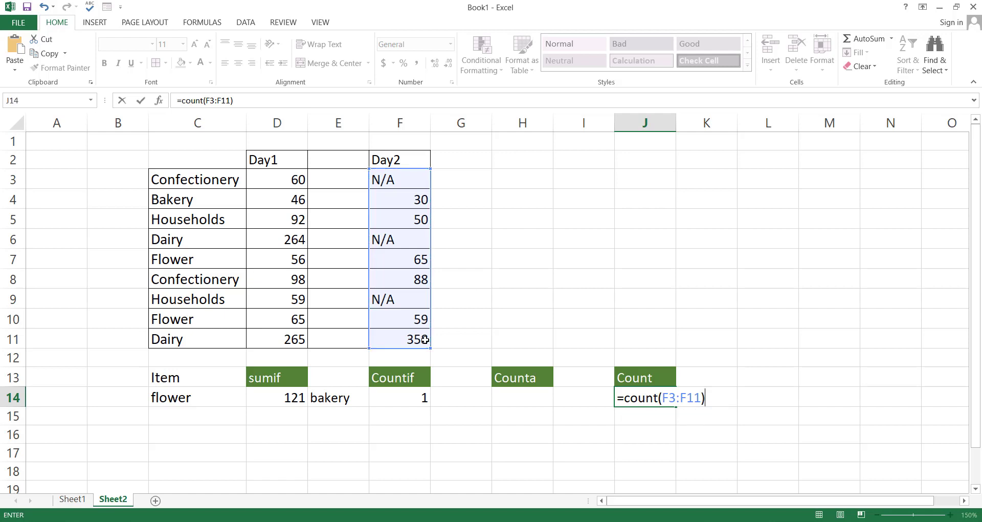
key("Return")
left_click_drag(411, 203, 415, 225)
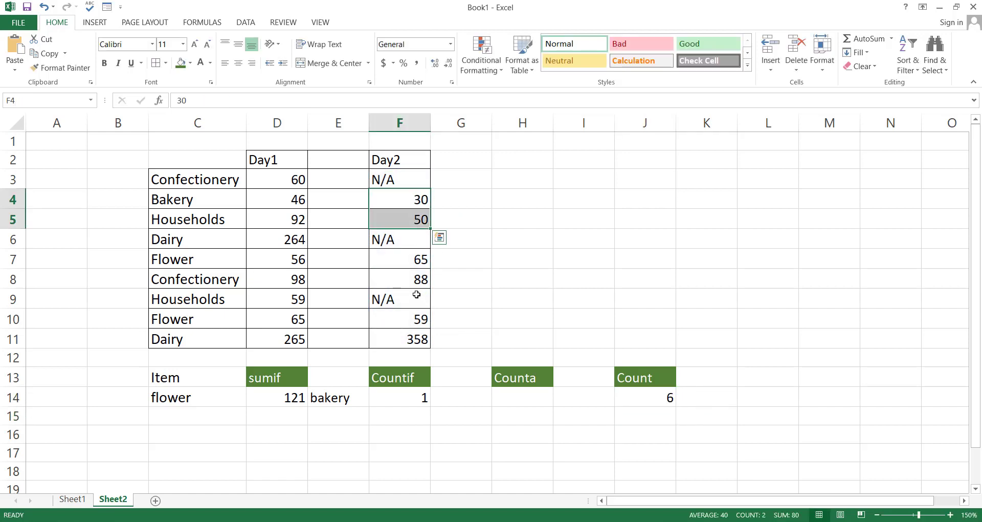
left_click(415, 277)
left_click_drag(420, 317, 417, 337)
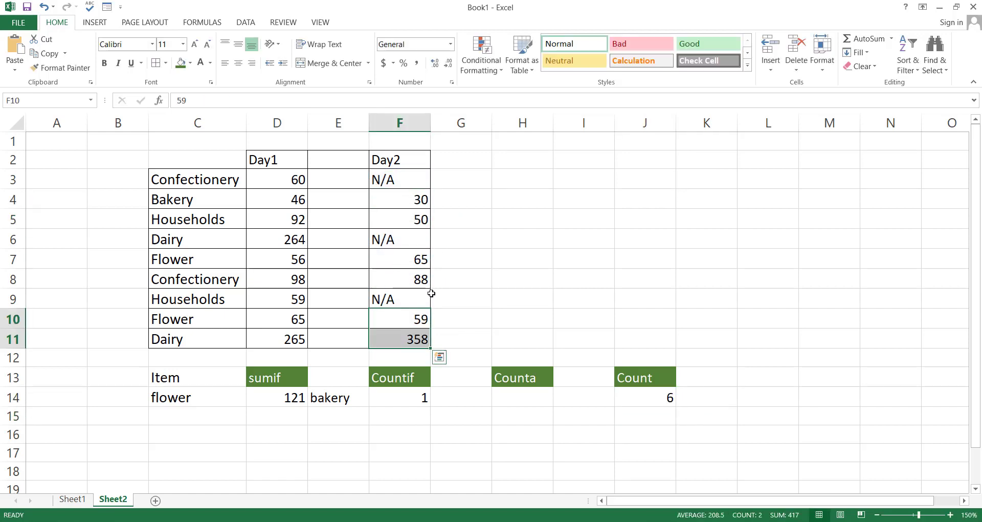
left_click(646, 399)
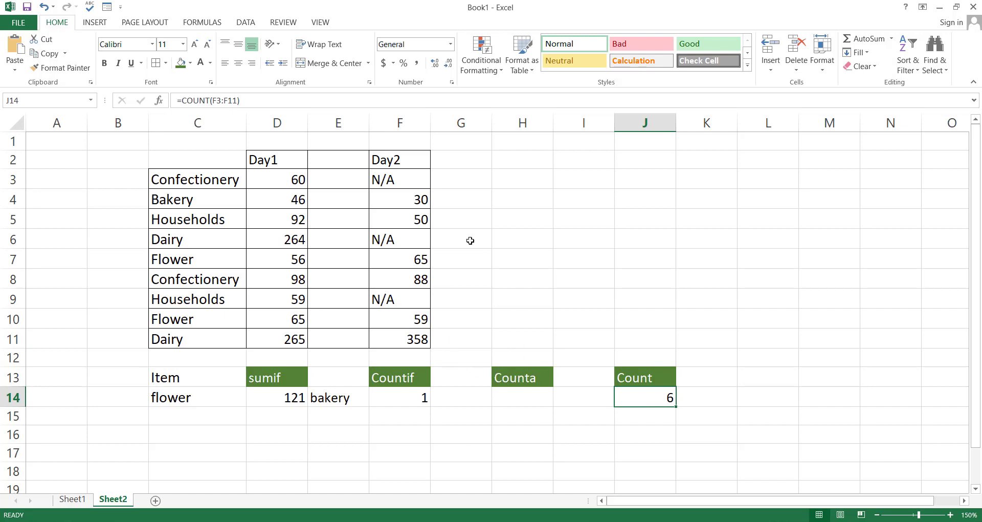
Enter =COUNTA(F3:F11) in H14, returning 9, and compare it with the Day2 range
left_click(522, 394)
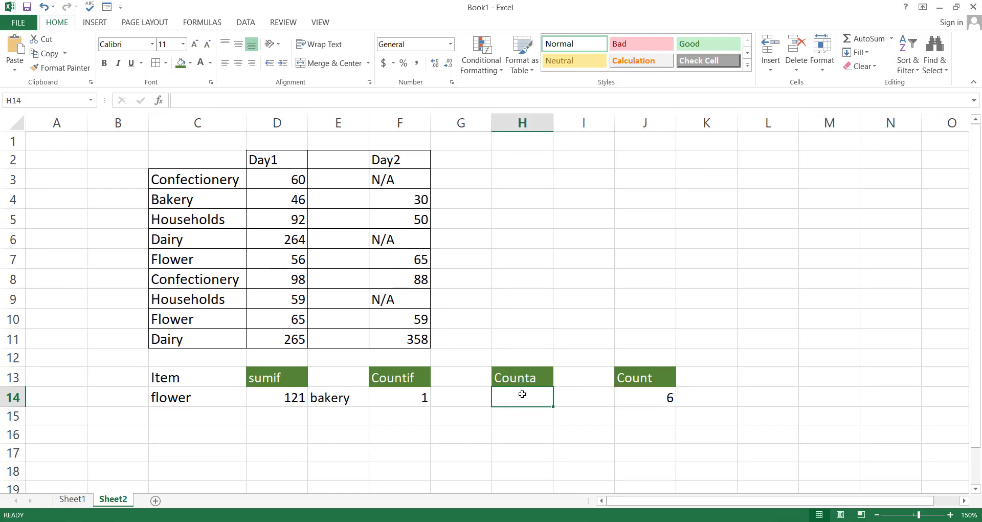
type("=co")
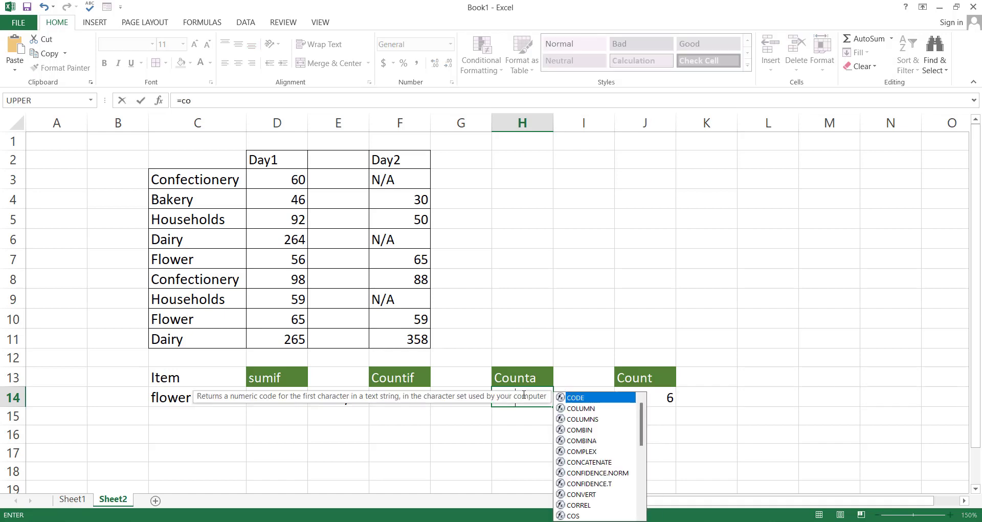
type("unta(")
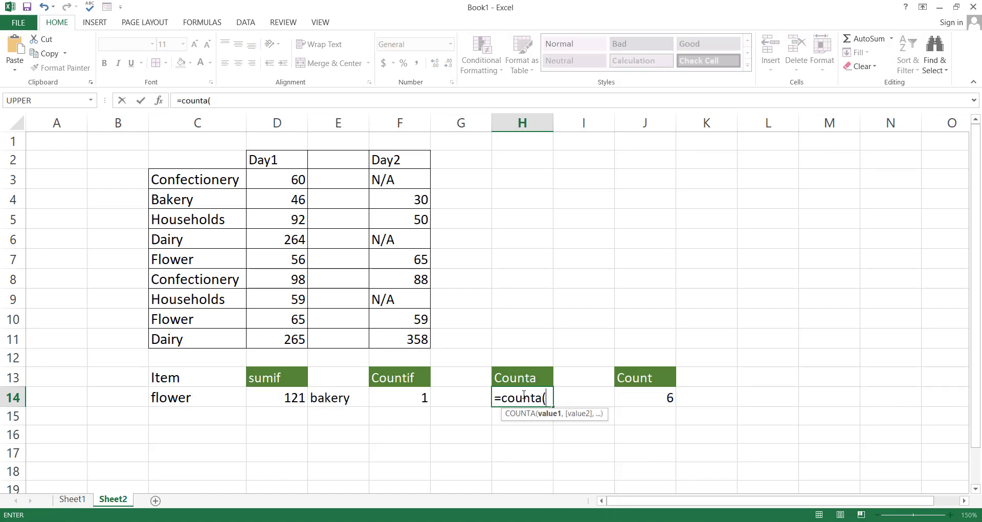
left_click_drag(413, 179, 413, 334)
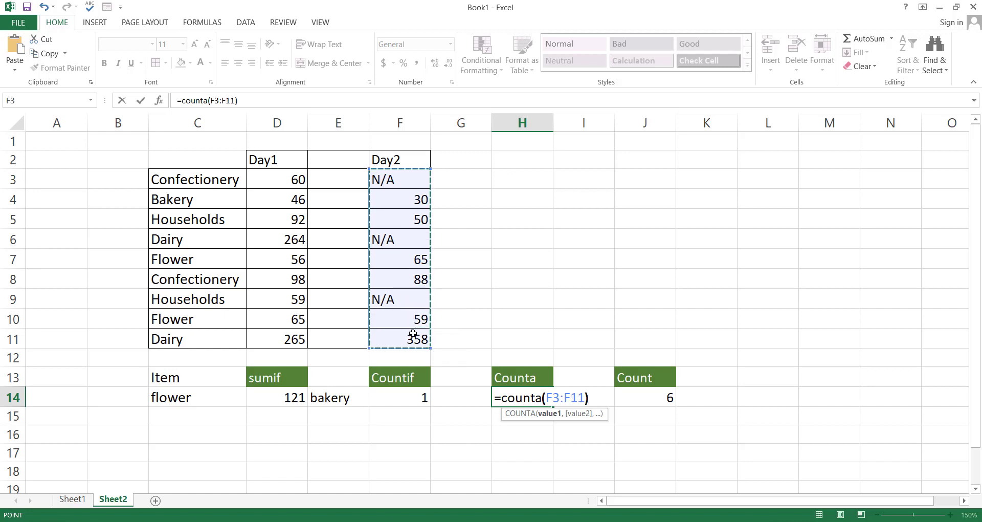
type(")")
key("Return")
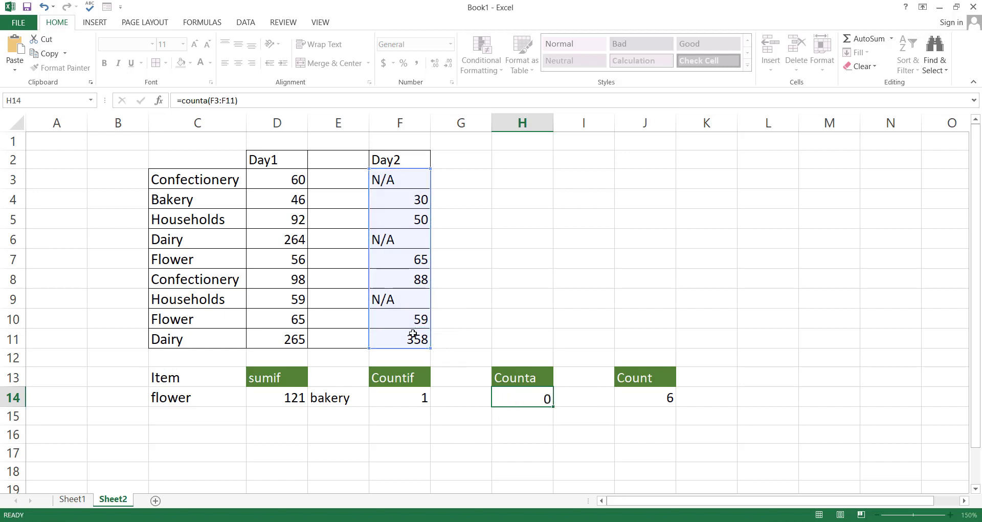
left_click(517, 389)
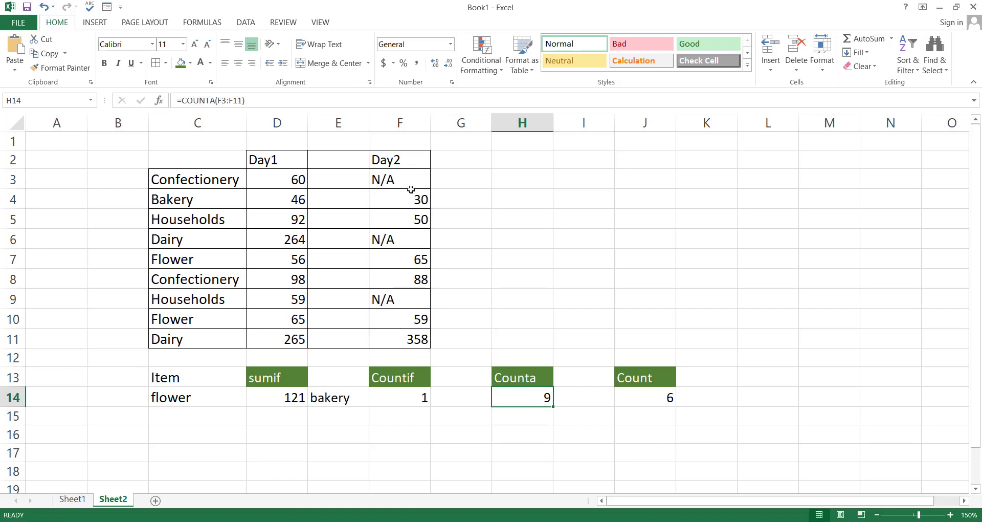
left_click_drag(411, 185, 420, 340)
left_click(498, 385)
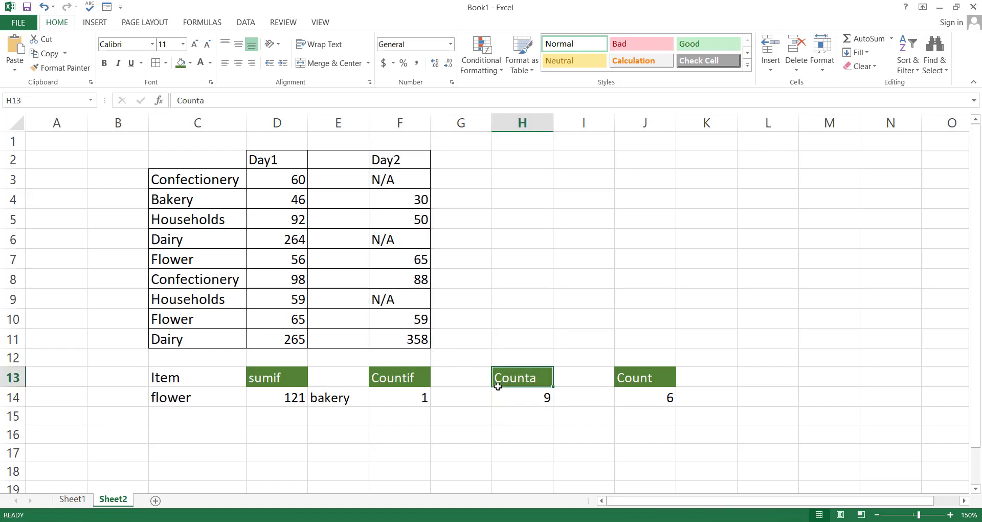